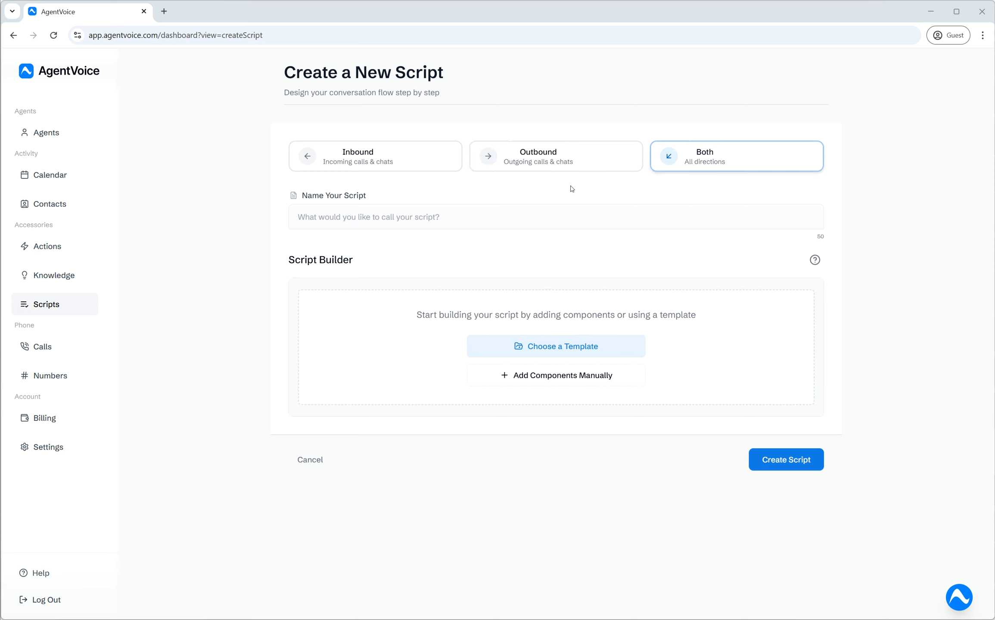
Name the new script "Demo"
click(333, 221)
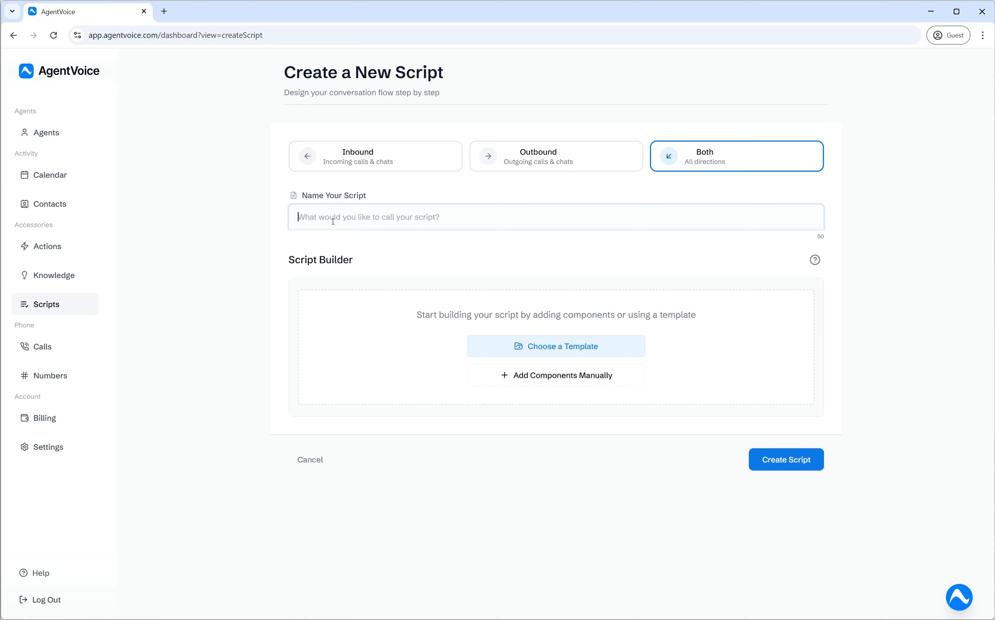
text(Demo)
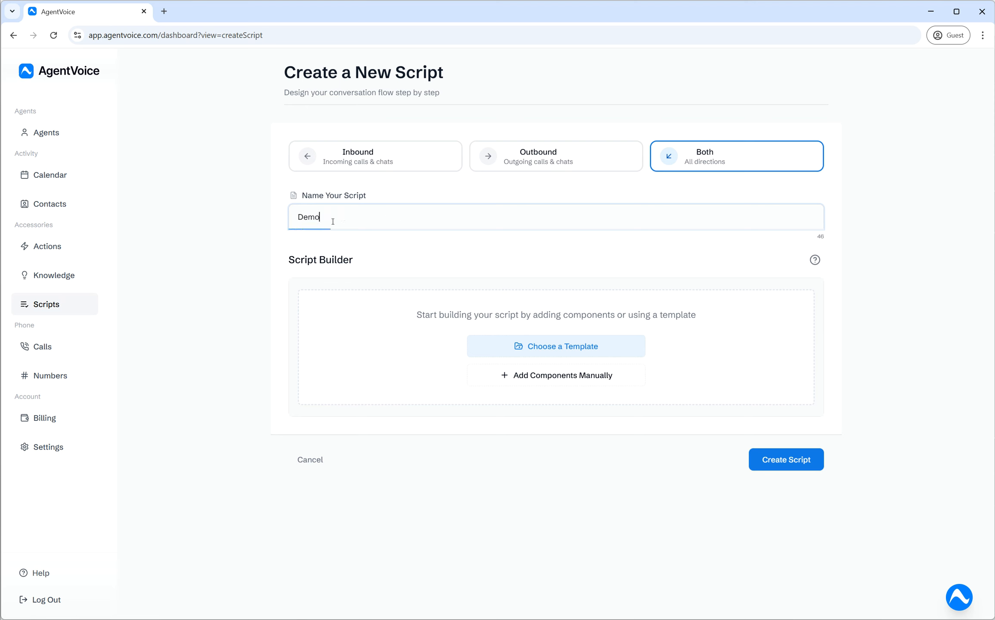
click(281, 209)
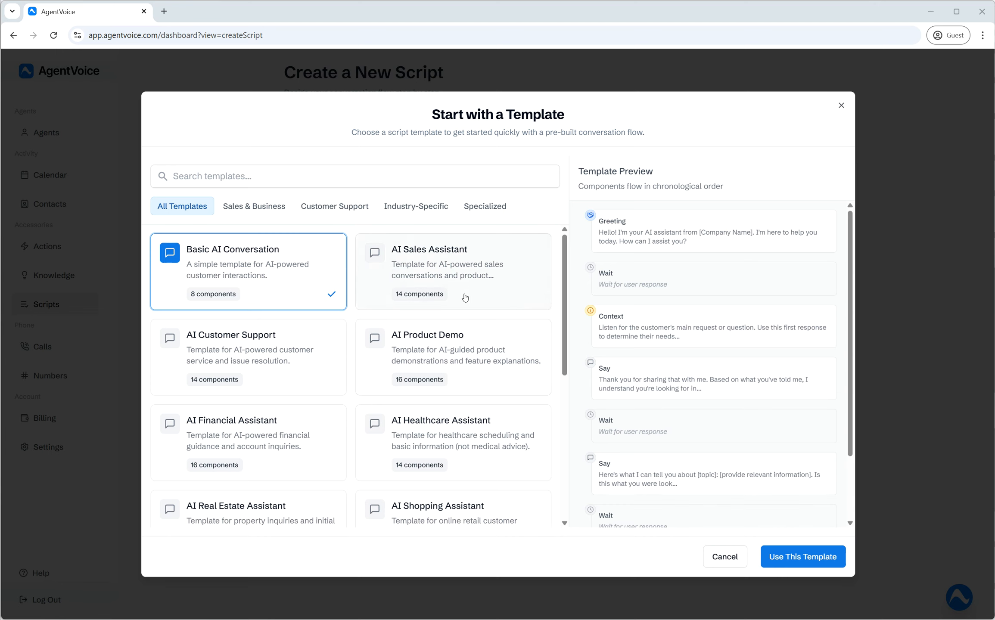
Browse the full list of script templates and select the AI Real Estate Assistant template
scroll(463, 302, down, 1)
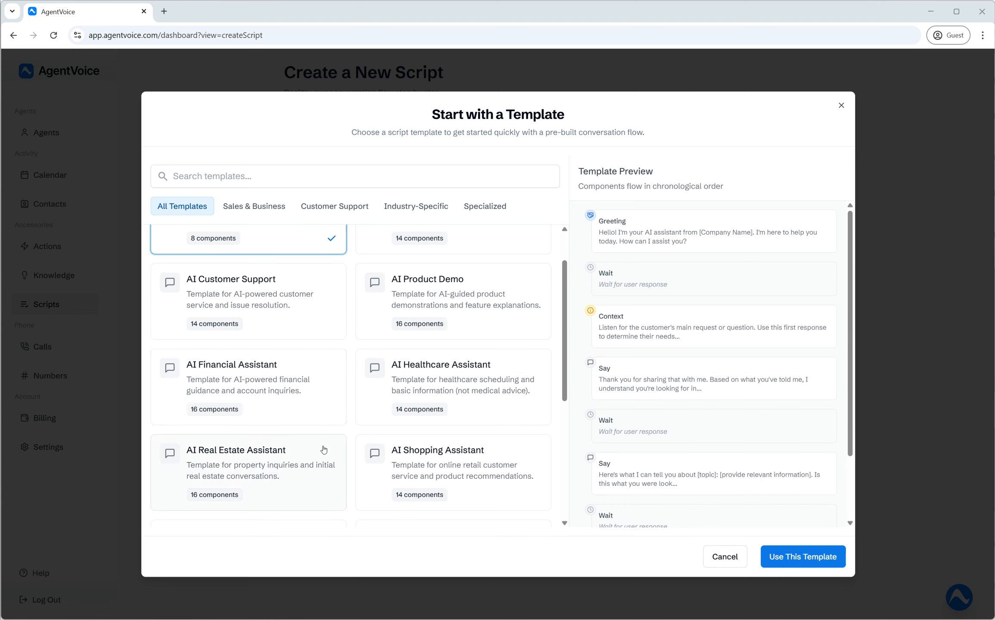
scroll(321, 448, down, 1)
click(272, 419)
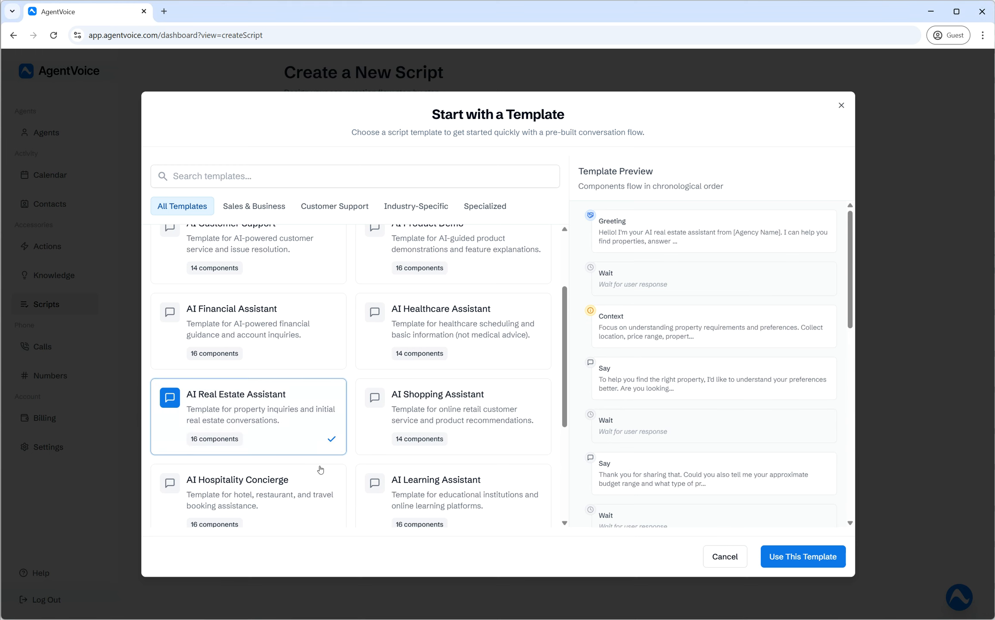
scroll(305, 412, down, 1)
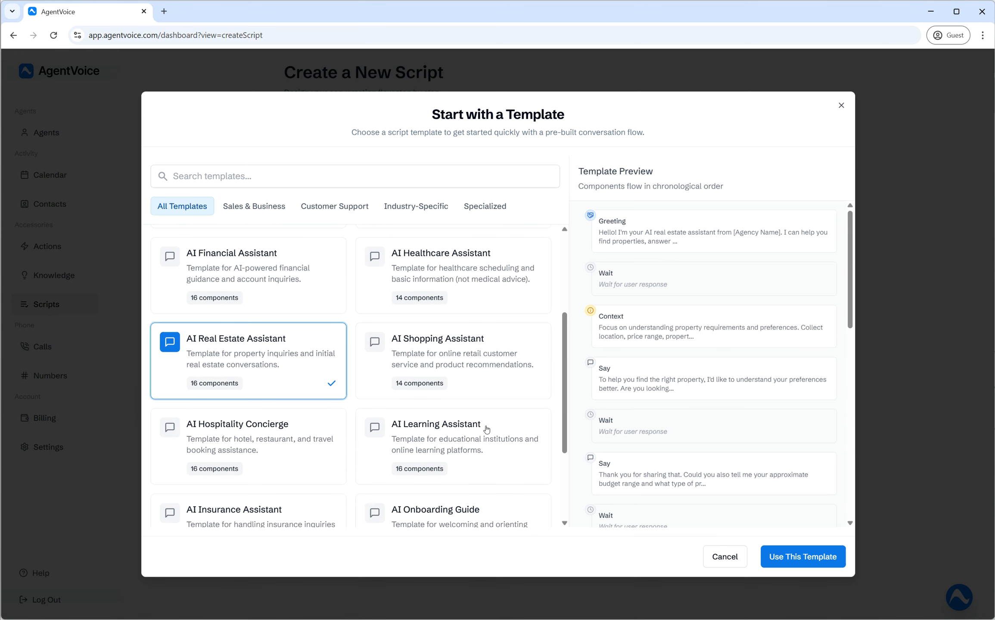
scroll(315, 442, down, 3)
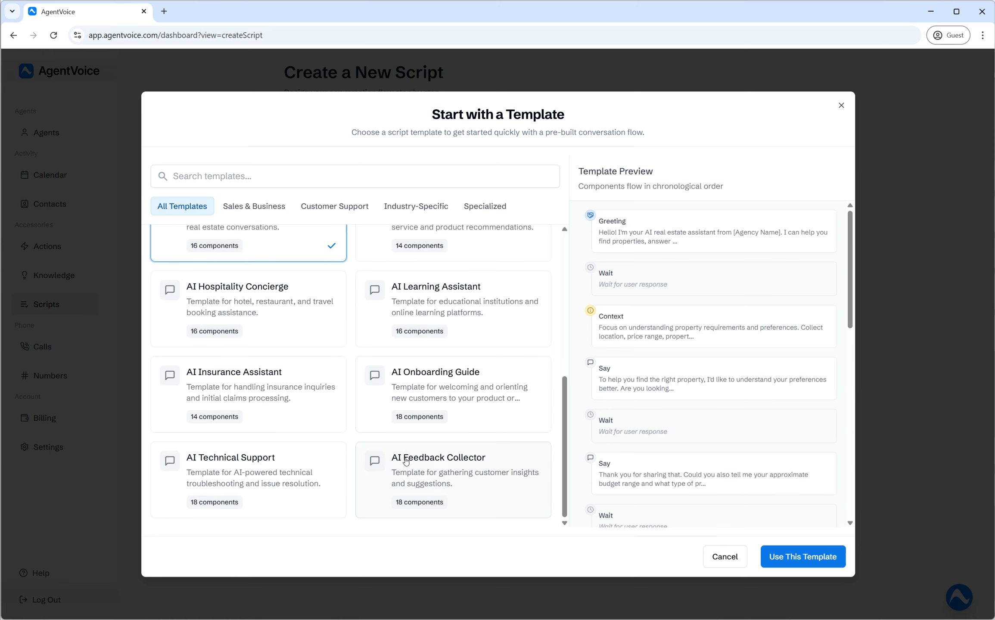
scroll(450, 378, up, 5)
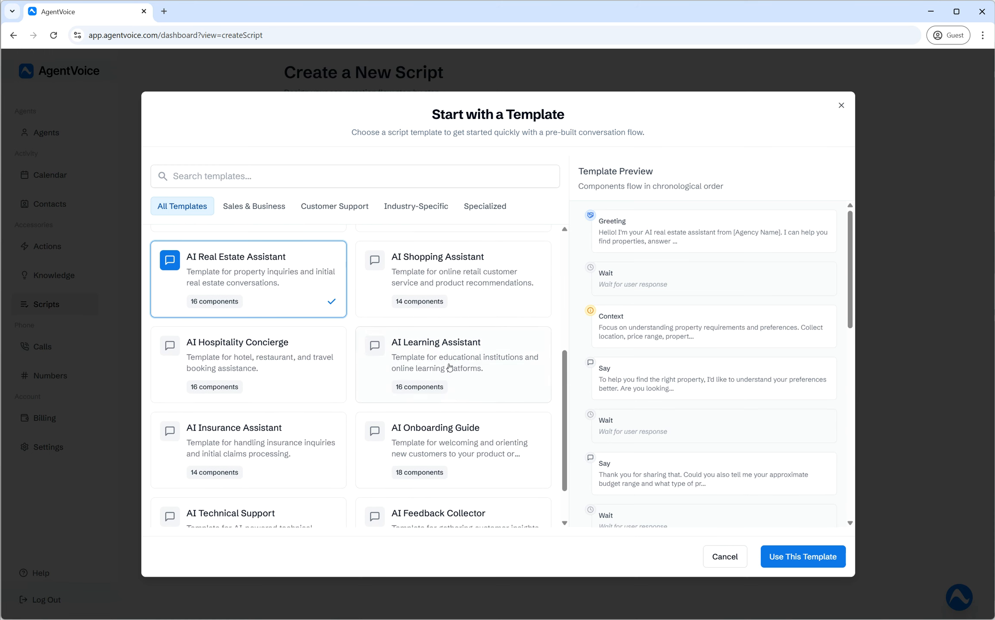
scroll(476, 351, up, 1)
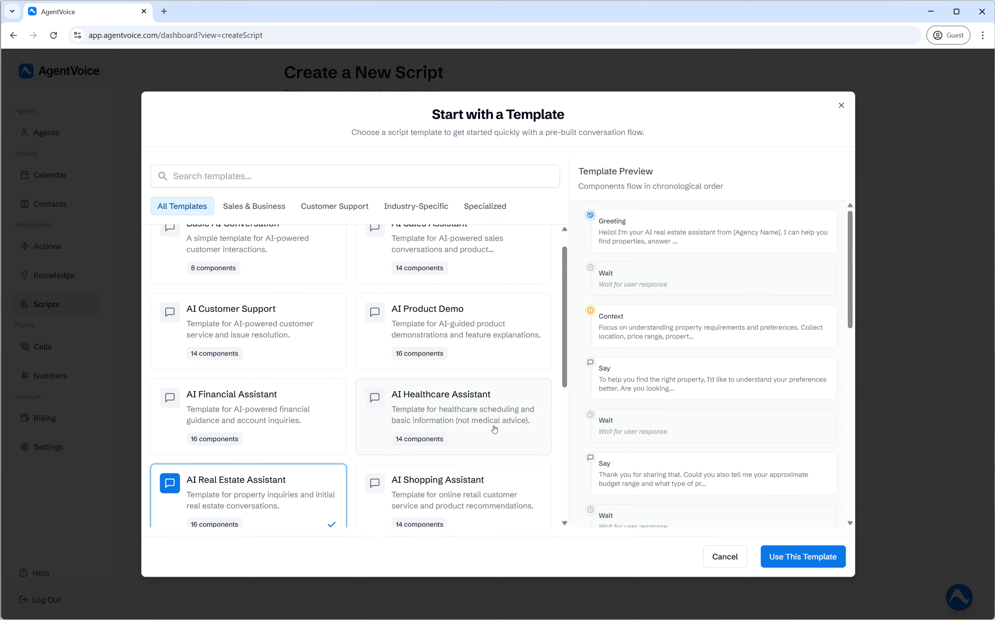
scroll(444, 431, down, 2)
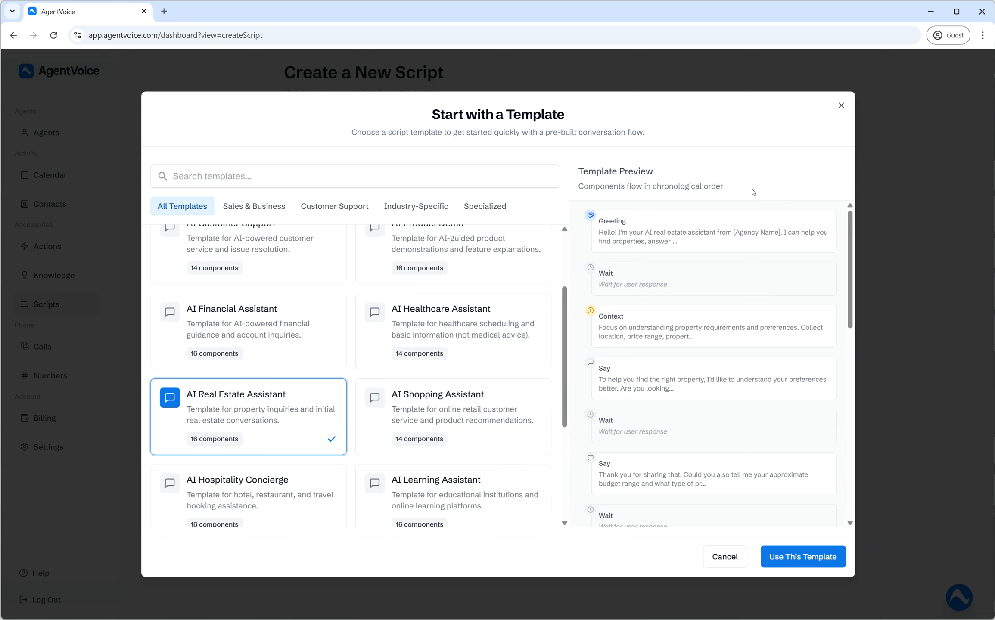
Review the greeting in the template preview and apply the AI Real Estate Assistant template to the script
drag(599, 222, 680, 252)
click(666, 245)
drag(598, 221, 681, 246)
click(681, 246)
drag(732, 235, 779, 235)
click(789, 236)
click(804, 557)
Look over the generated script steps and read the full Greeting text of step 1
scroll(839, 310, down, 1)
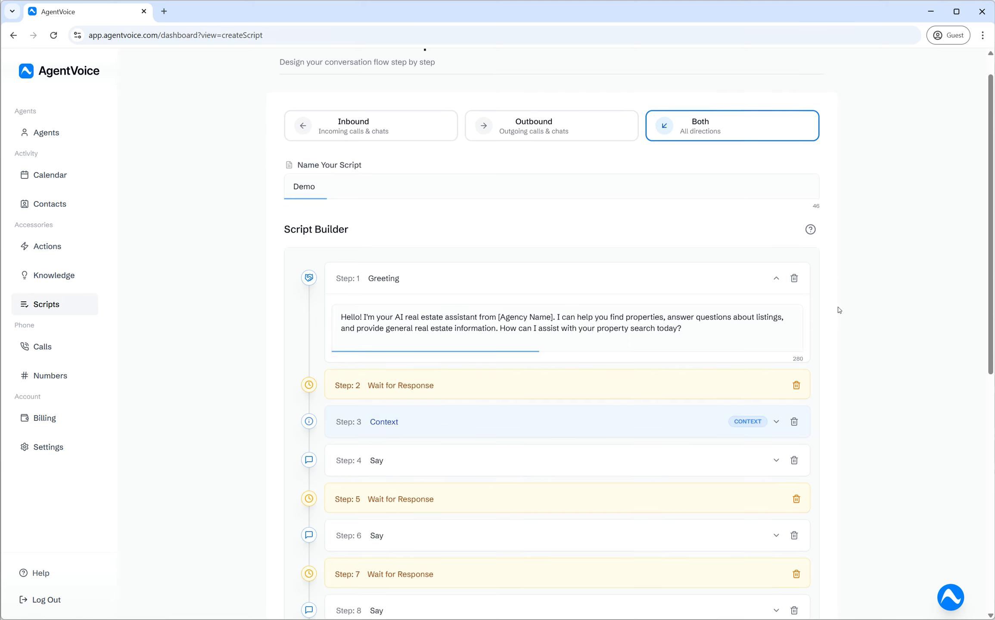
scroll(839, 310, down, 1)
scroll(839, 311, down, 1)
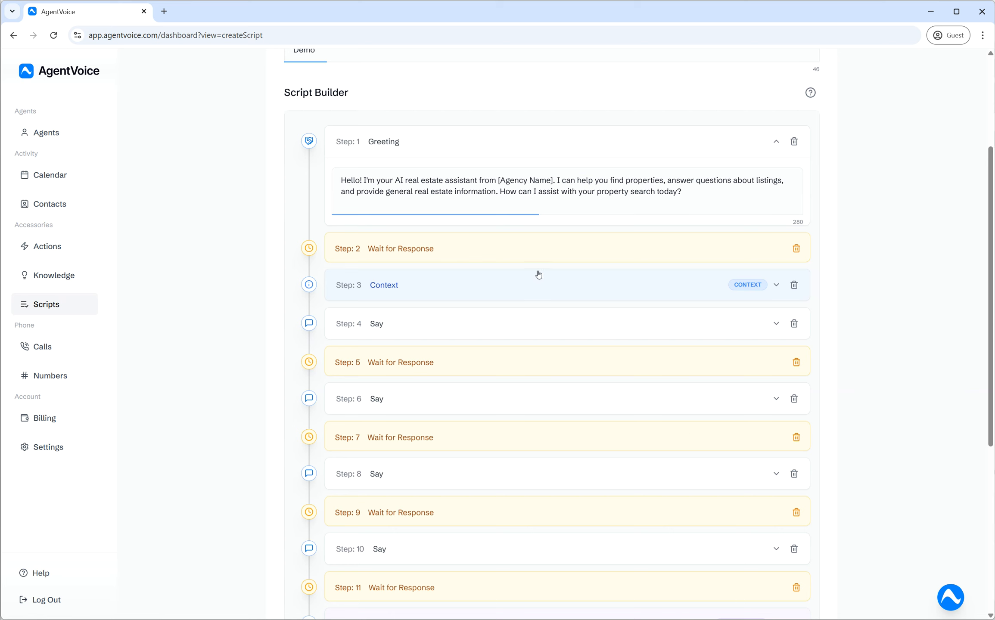
scroll(623, 321, up, 3)
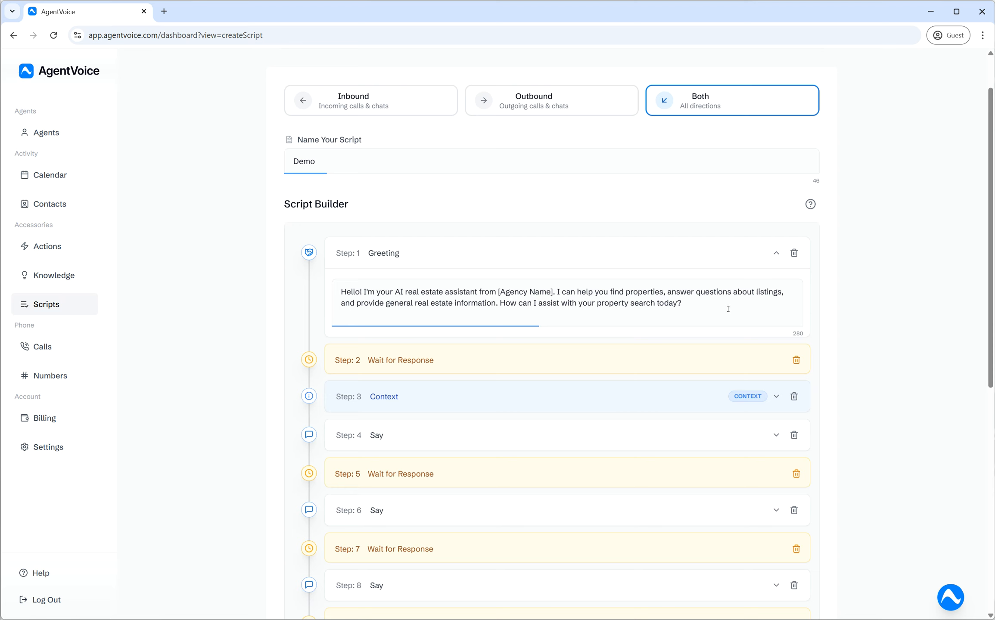
click(698, 305)
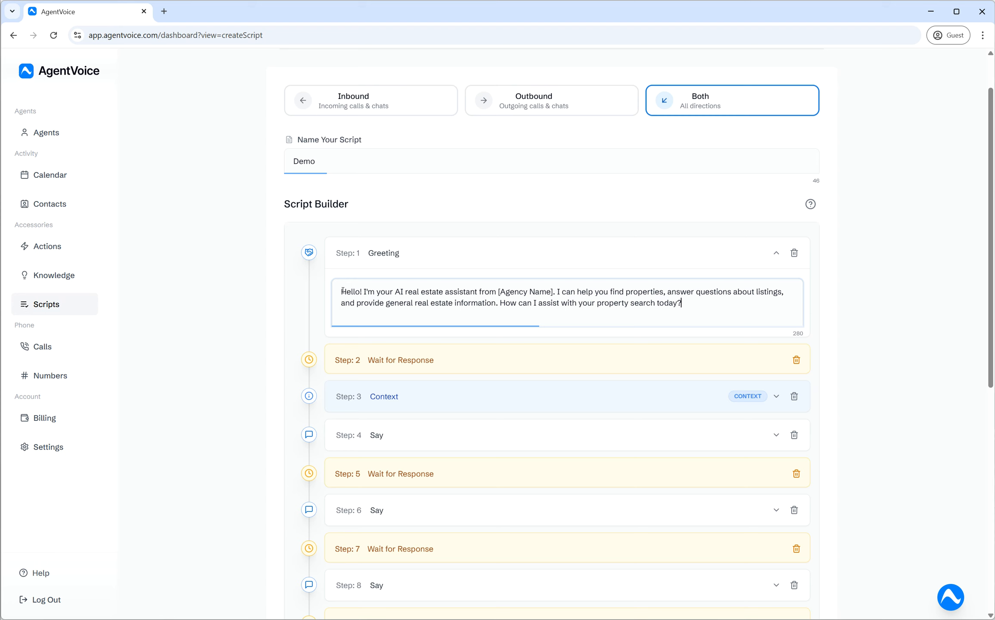
drag(343, 292, 688, 303)
click(689, 304)
drag(689, 304, 261, 293)
click(713, 311)
Examine the Wait for Response component at step 2, directly after the Greeting
scroll(498, 366, down, 1)
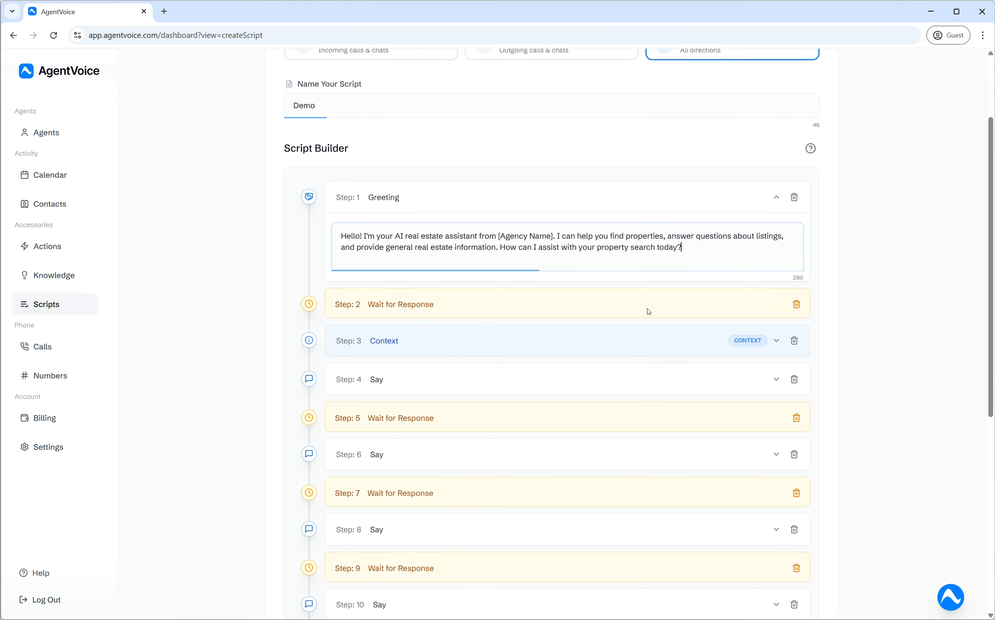
scroll(732, 288, down, 1)
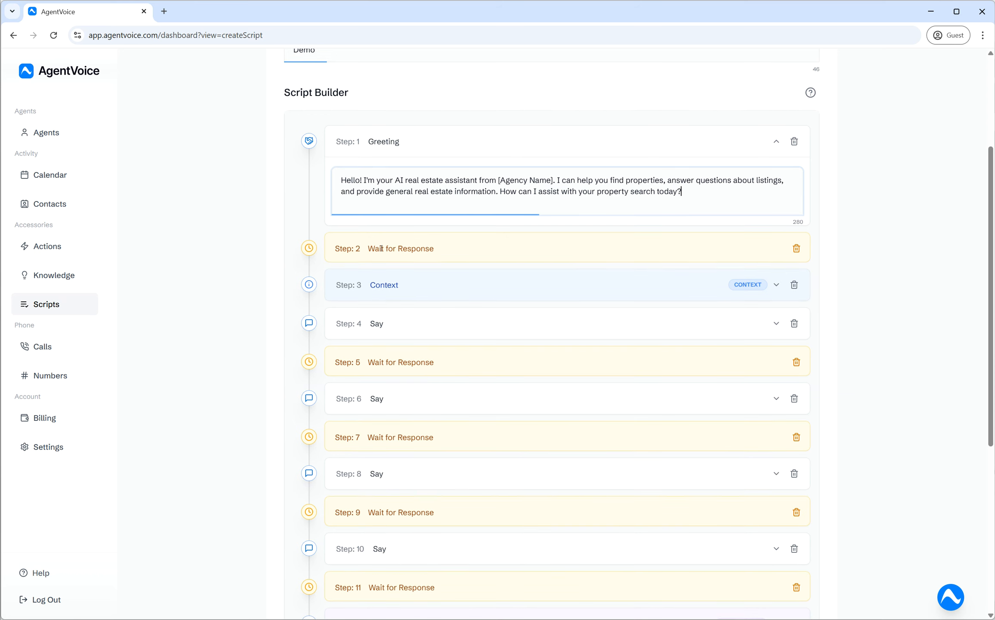
drag(369, 248, 452, 255)
click(452, 254)
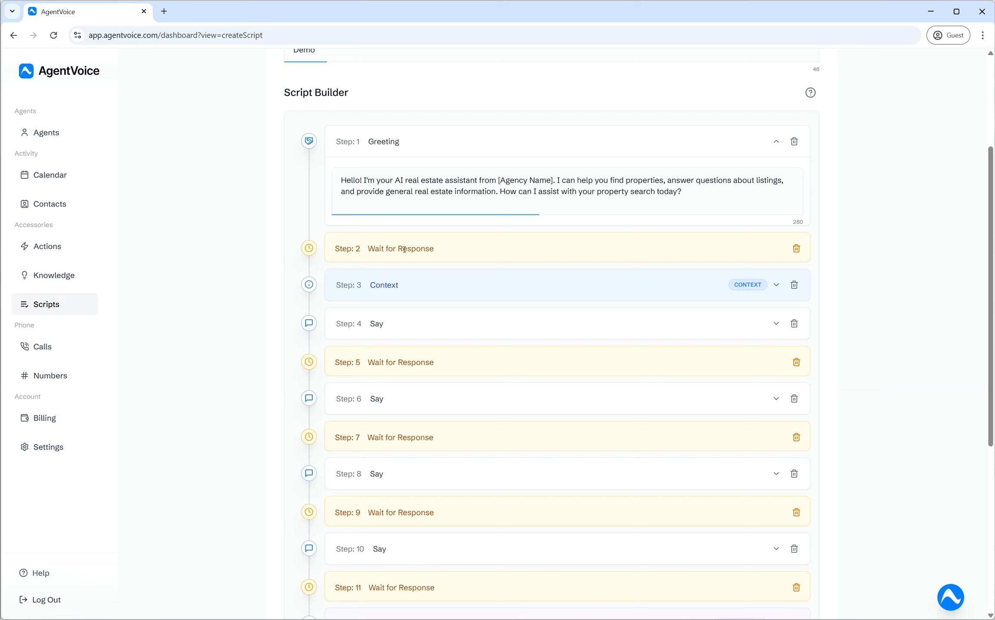
drag(370, 250, 451, 246)
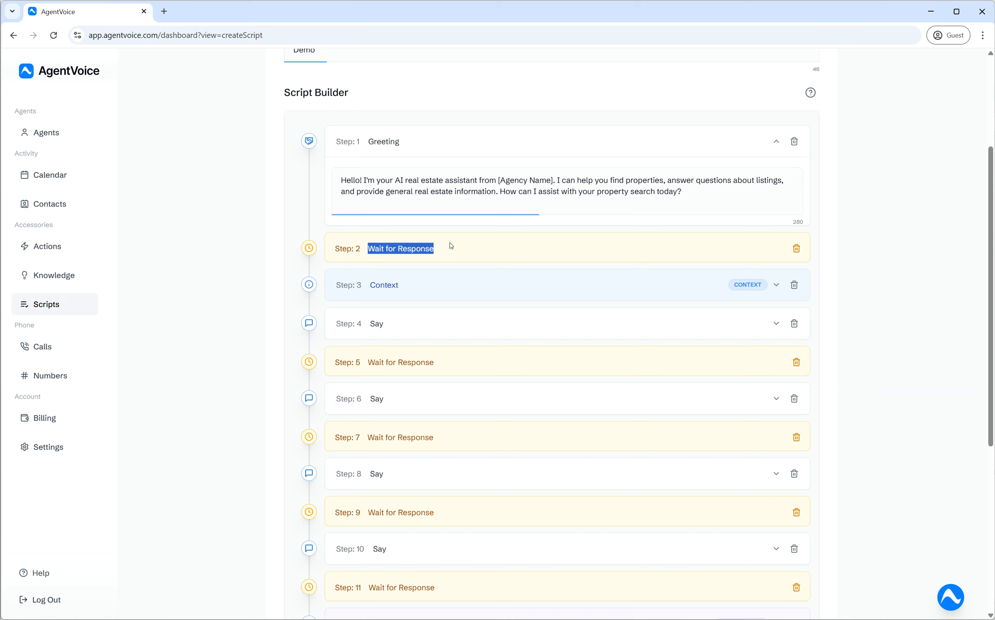
click(451, 247)
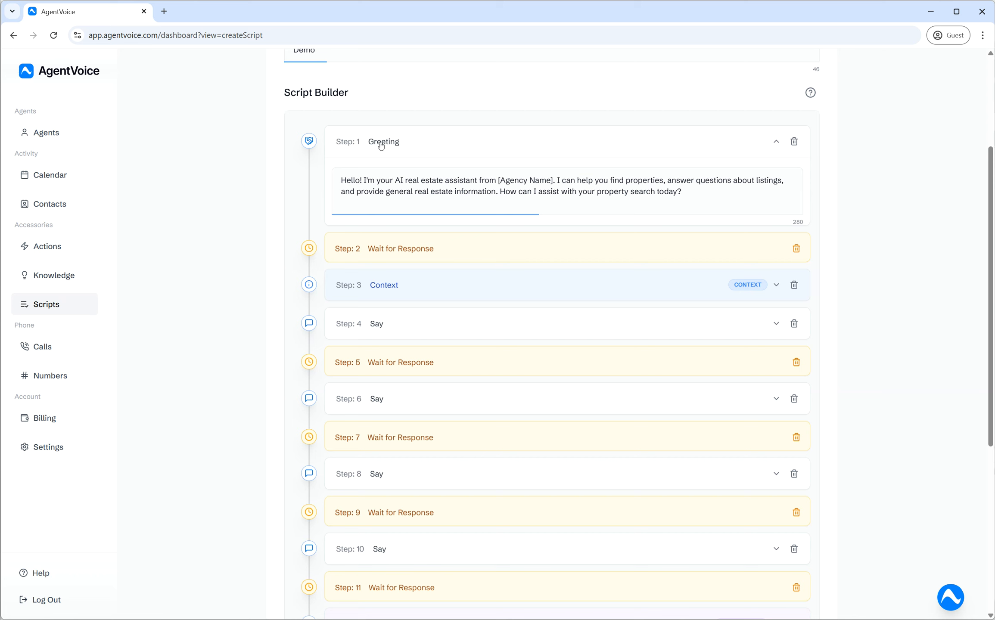
drag(367, 250, 436, 257)
click(432, 248)
Expand the Context component at step 3, read its instructions, and collapse it again
click(704, 286)
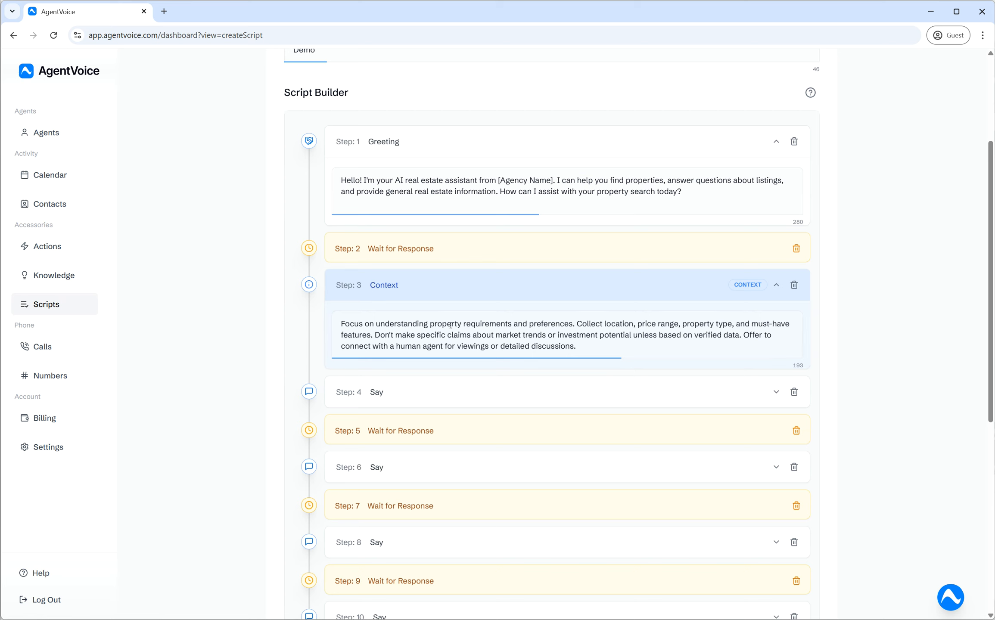
drag(341, 323, 572, 343)
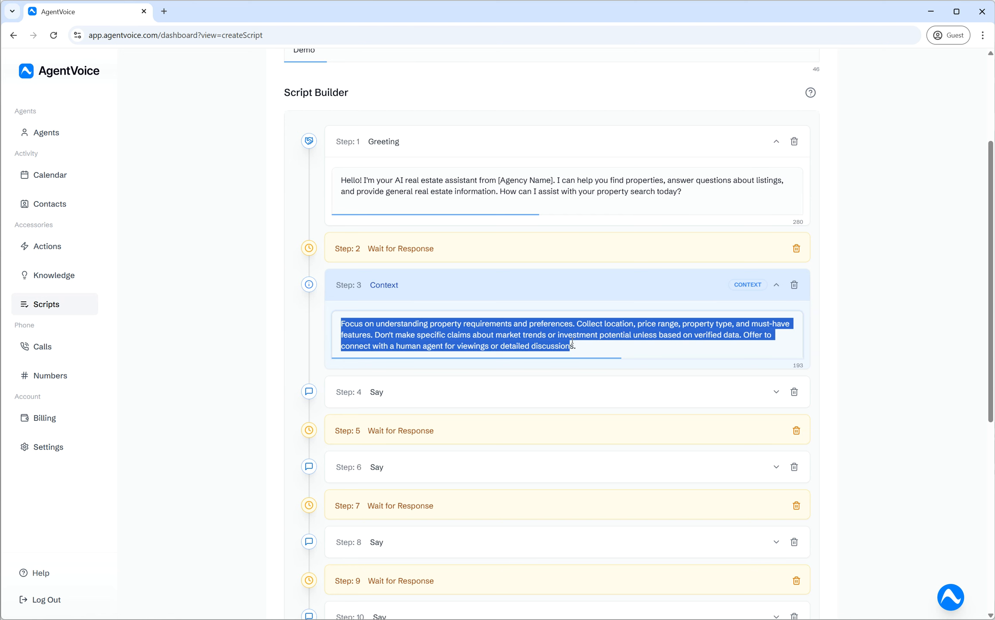
click(573, 347)
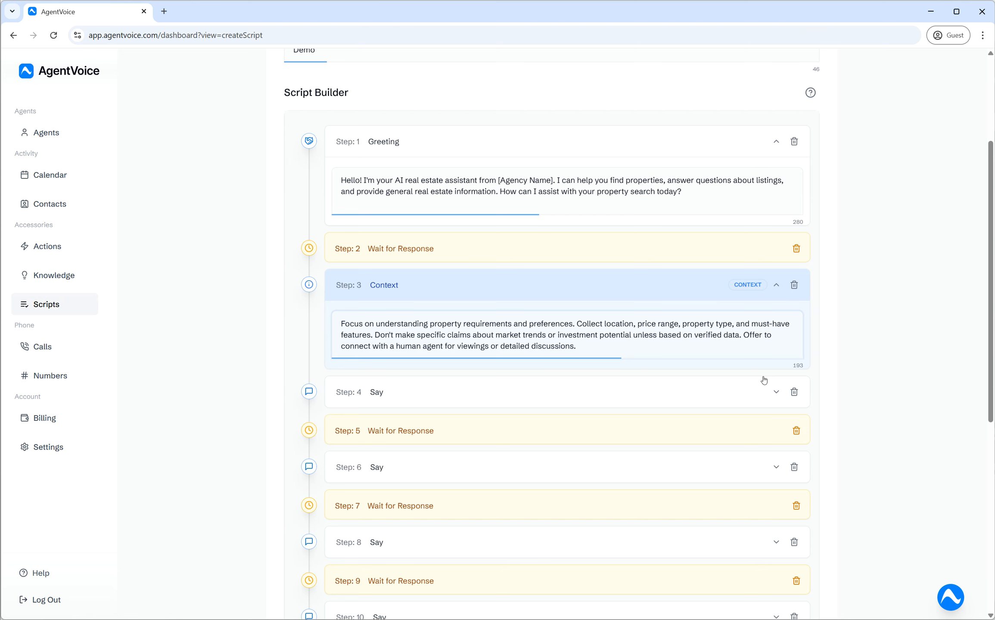
click(612, 338)
click(625, 290)
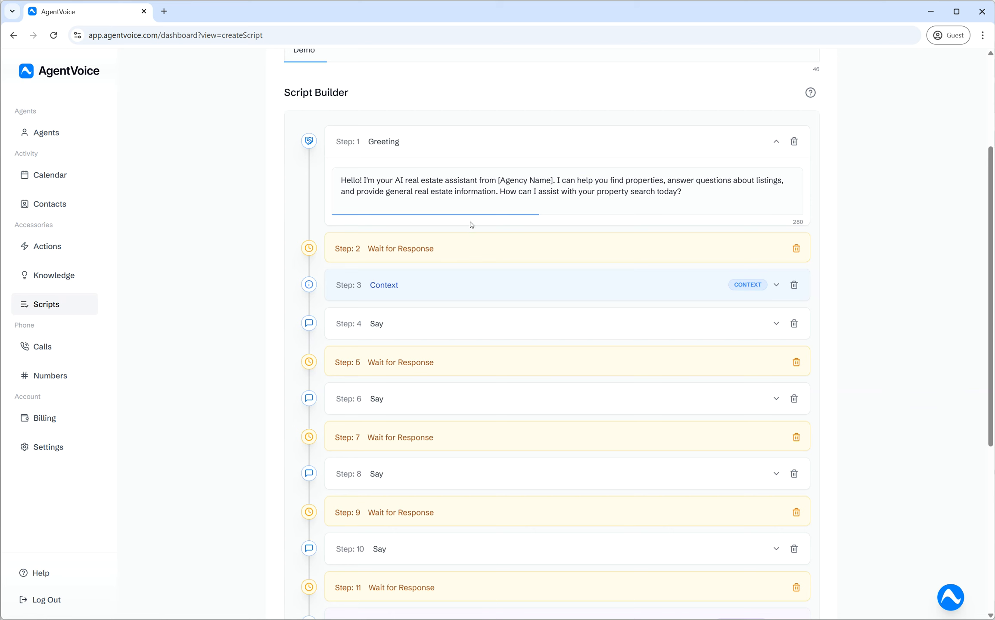
Expand the Say component at step 4, read its message about buying or renting, and collapse it
click(497, 322)
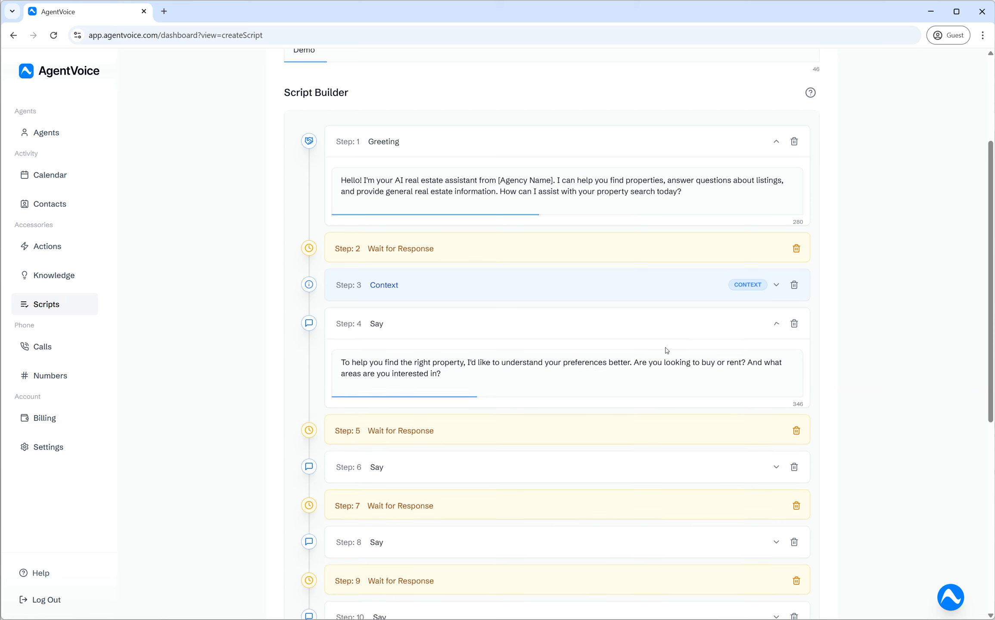
click(482, 378)
key(ctrl+a)
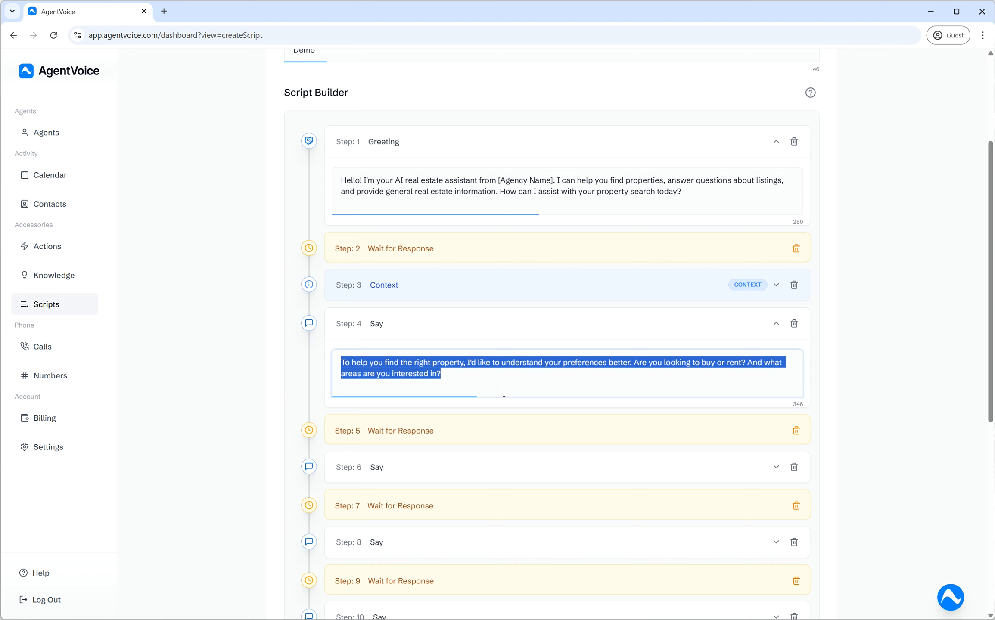
click(451, 372)
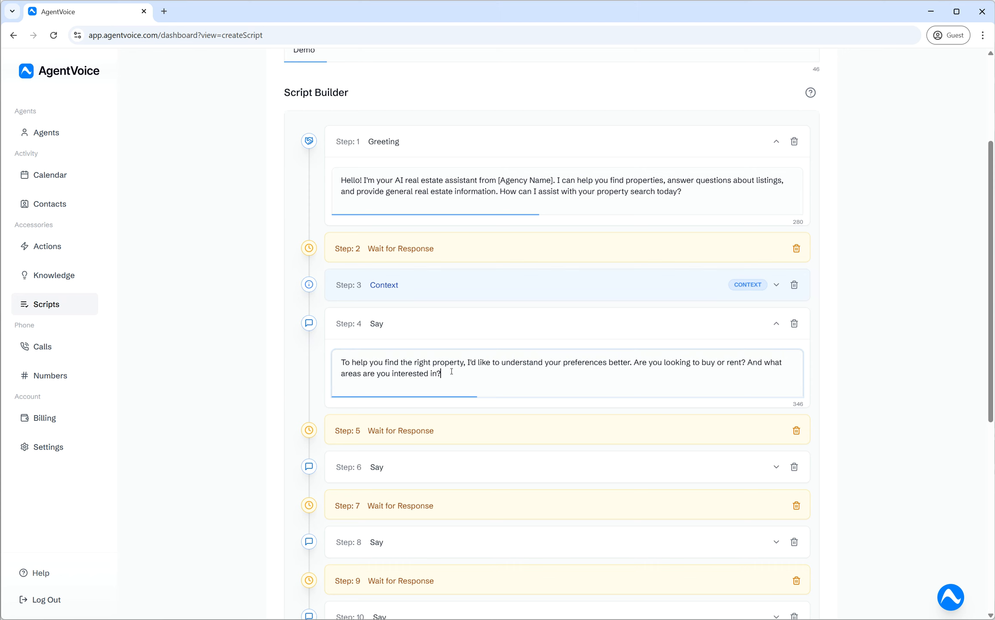
drag(341, 363, 498, 371)
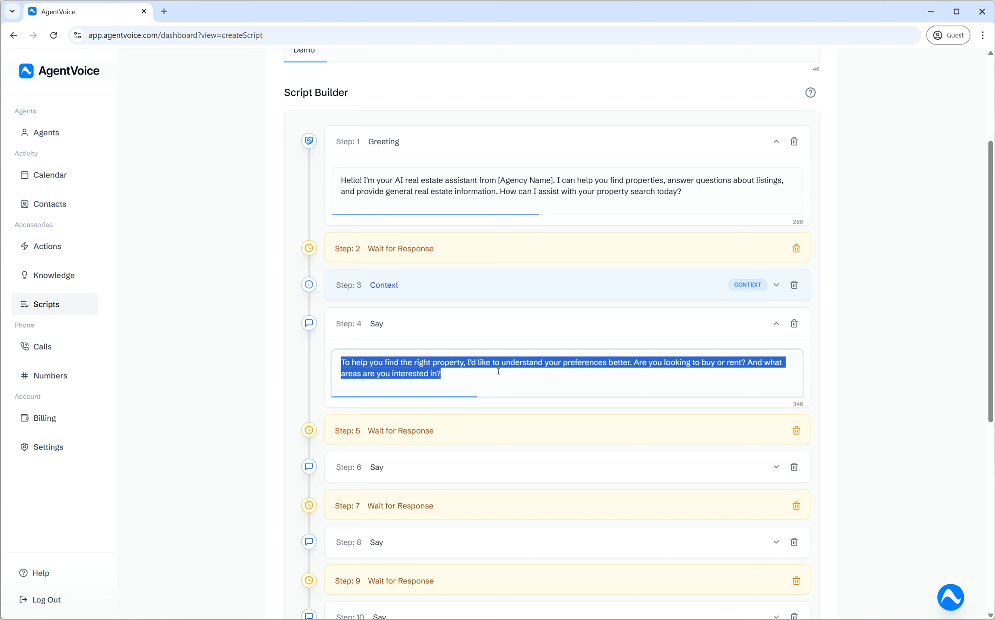
click(475, 379)
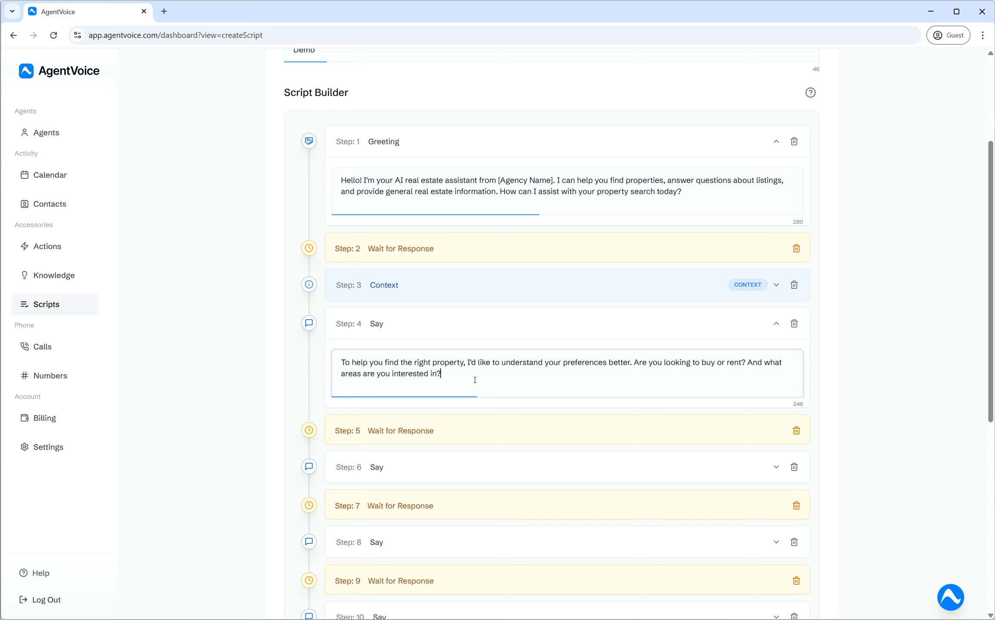
scroll(475, 380, up, 1)
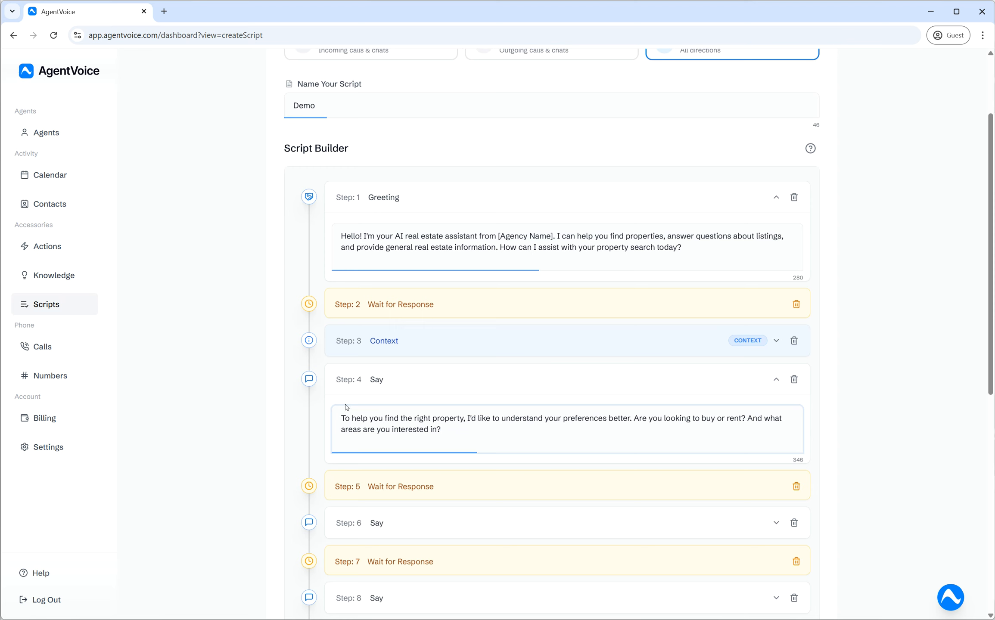
click(409, 382)
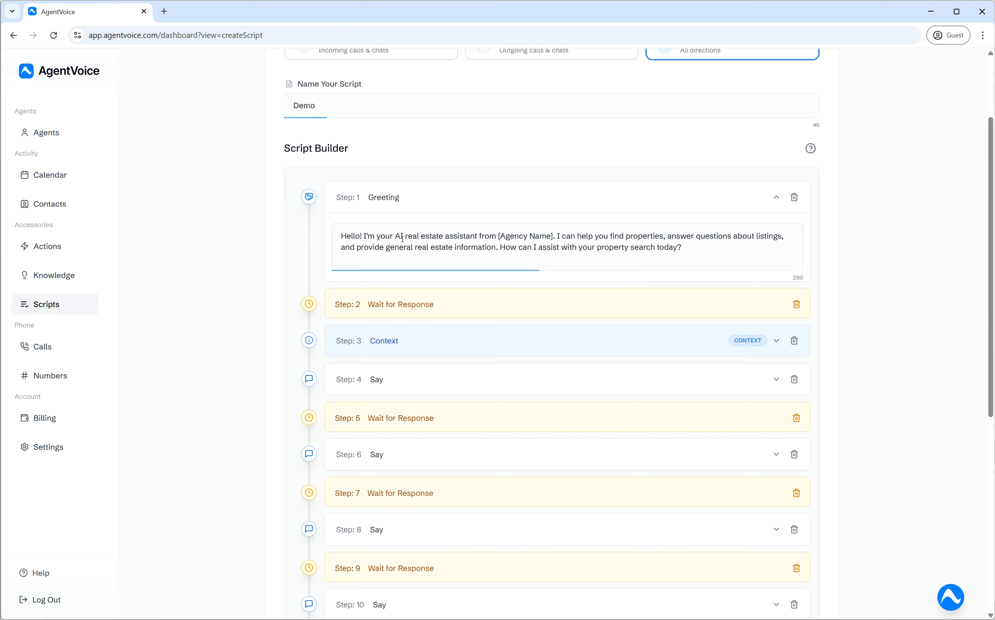
Compare the Context instructions of step 3 with the Say message of step 4, leaving both components collapsed
click(436, 341)
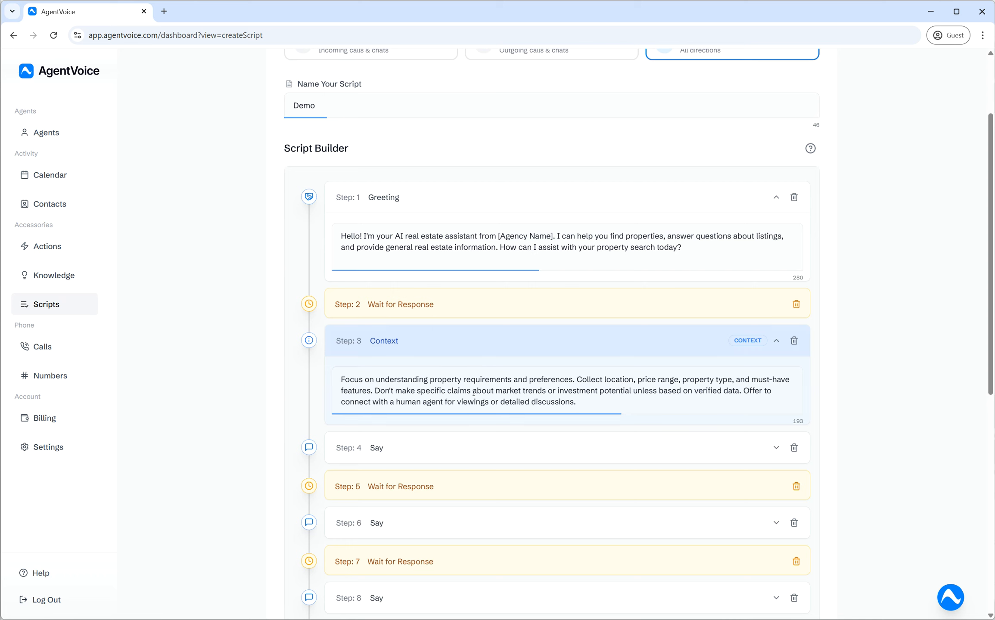
click(551, 335)
click(402, 380)
drag(465, 437, 340, 415)
drag(453, 430, 340, 416)
click(458, 426)
drag(451, 429, 340, 417)
click(441, 428)
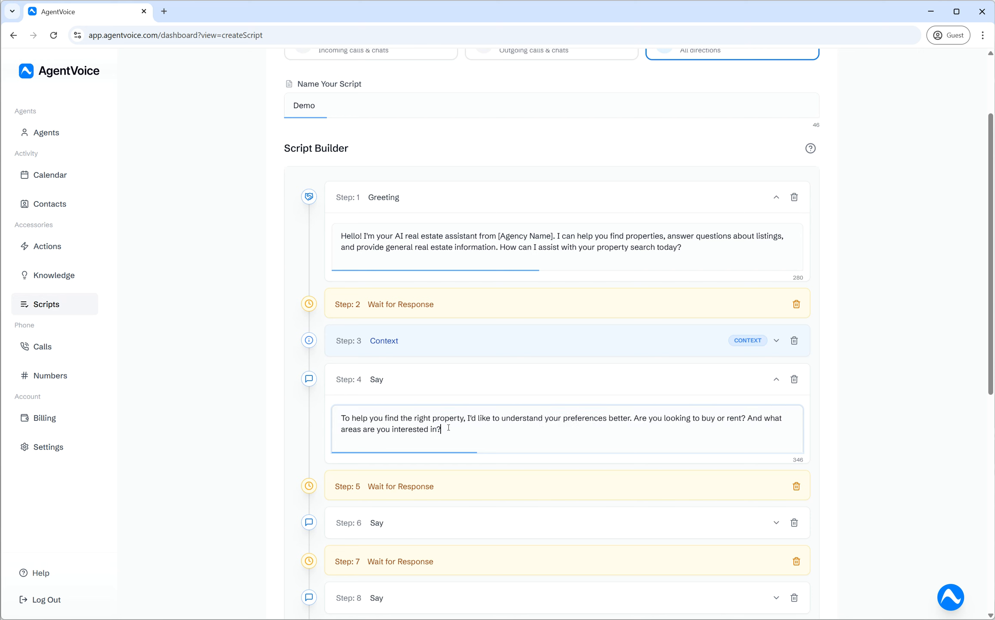
drag(448, 430, 340, 417)
click(440, 429)
click(477, 387)
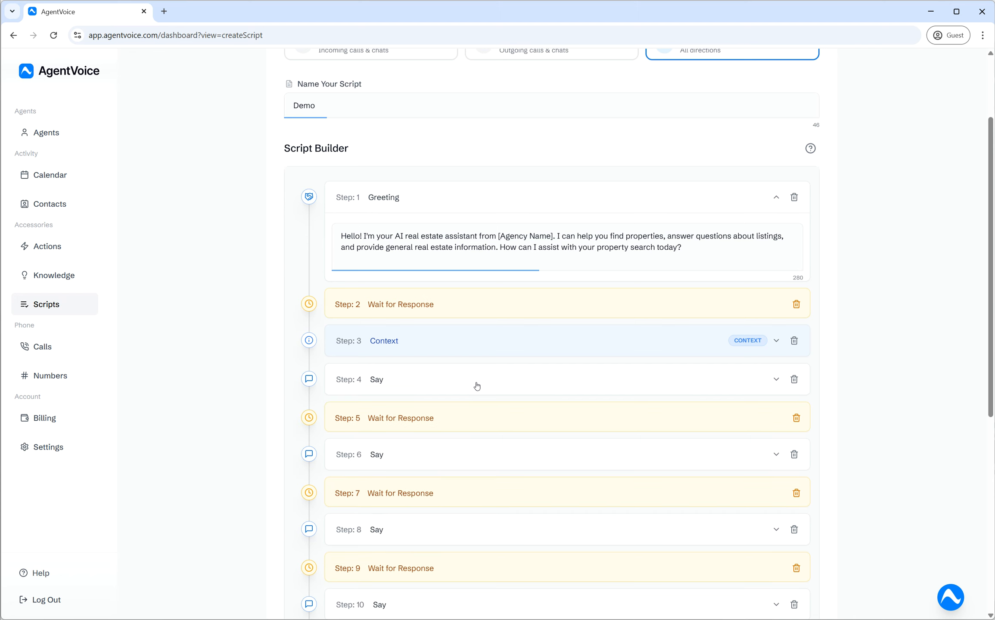
Reopen the Say component at step 4 and reread its full message
click(474, 384)
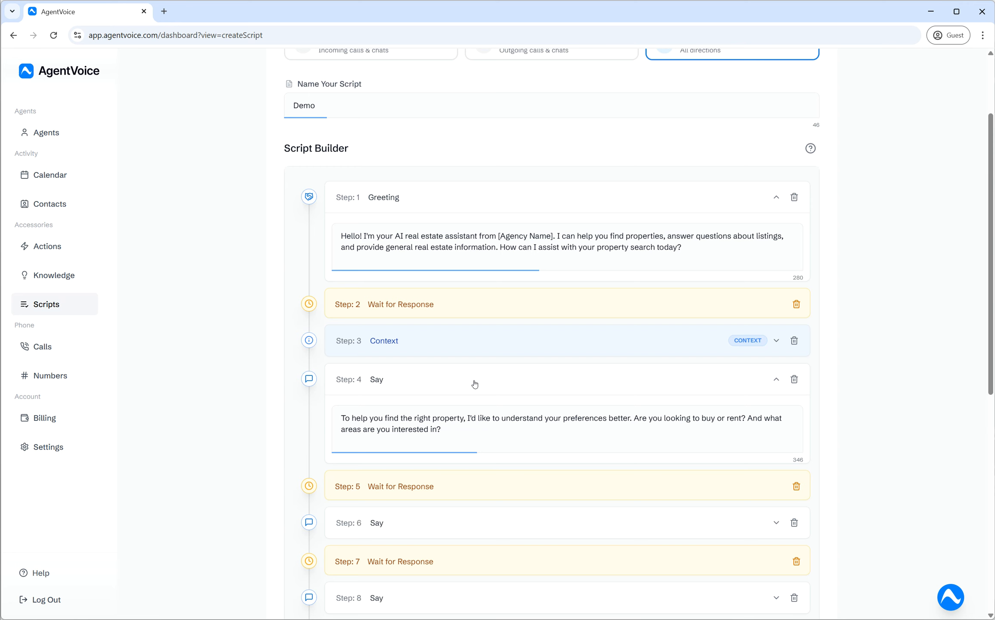
drag(444, 430, 339, 410)
drag(448, 430, 339, 424)
click(472, 430)
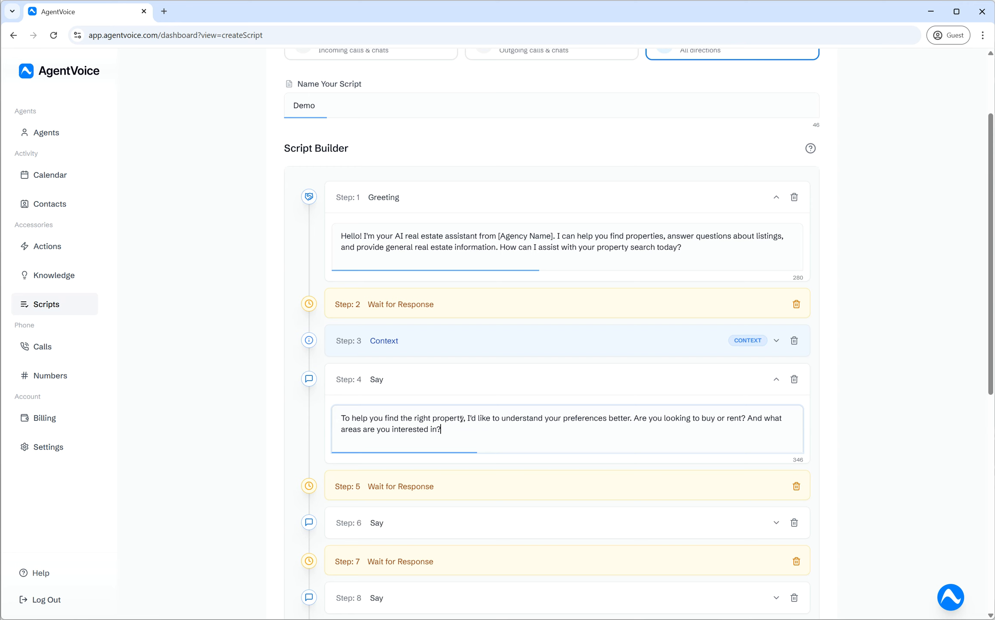
Collapse the Say component at step 4 and examine the Wait for Response component that follows it at step 5
click(474, 385)
drag(440, 418, 369, 419)
click(494, 414)
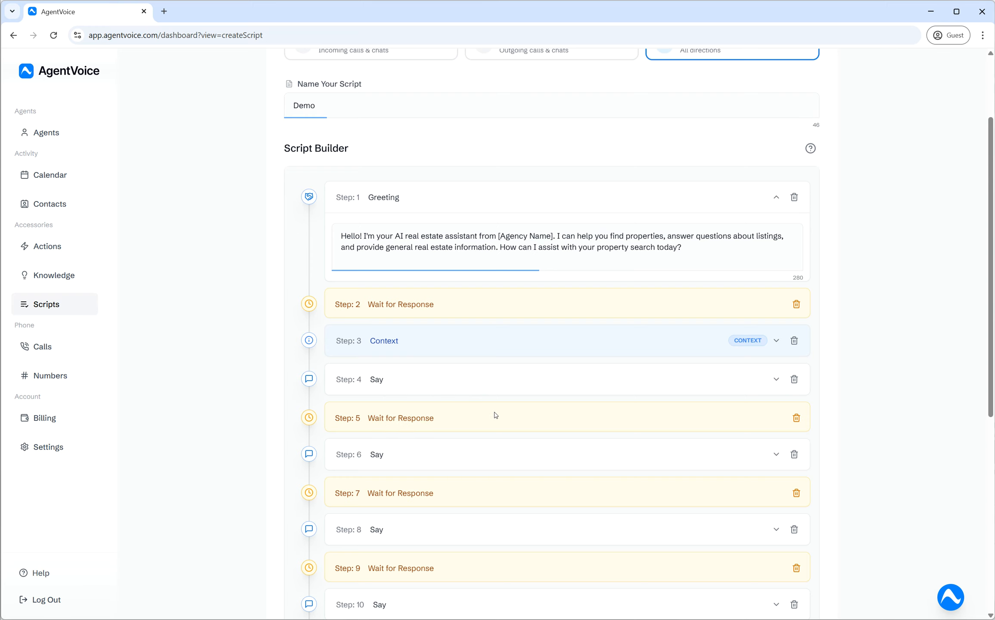
Expand the Say component at step 6, read its message about budget and property type, and collapse it
scroll(495, 414, down, 3)
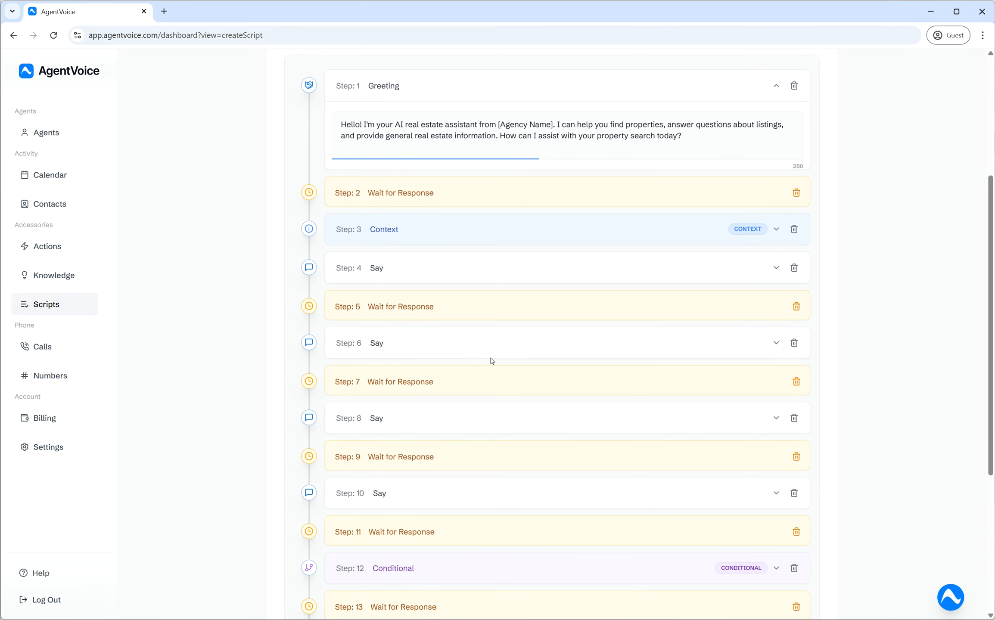
click(491, 341)
drag(342, 381, 697, 401)
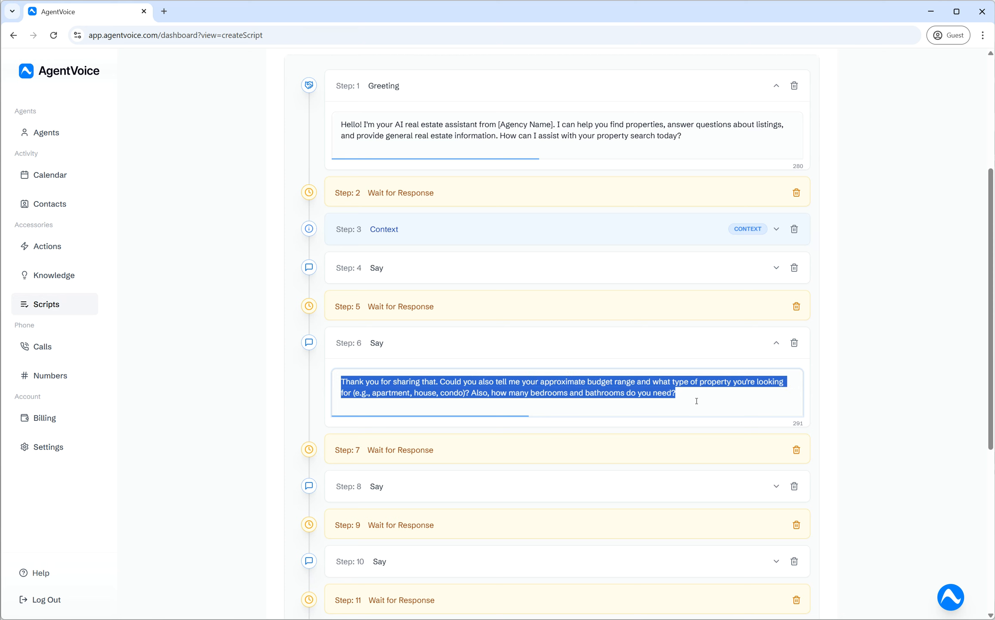
click(697, 402)
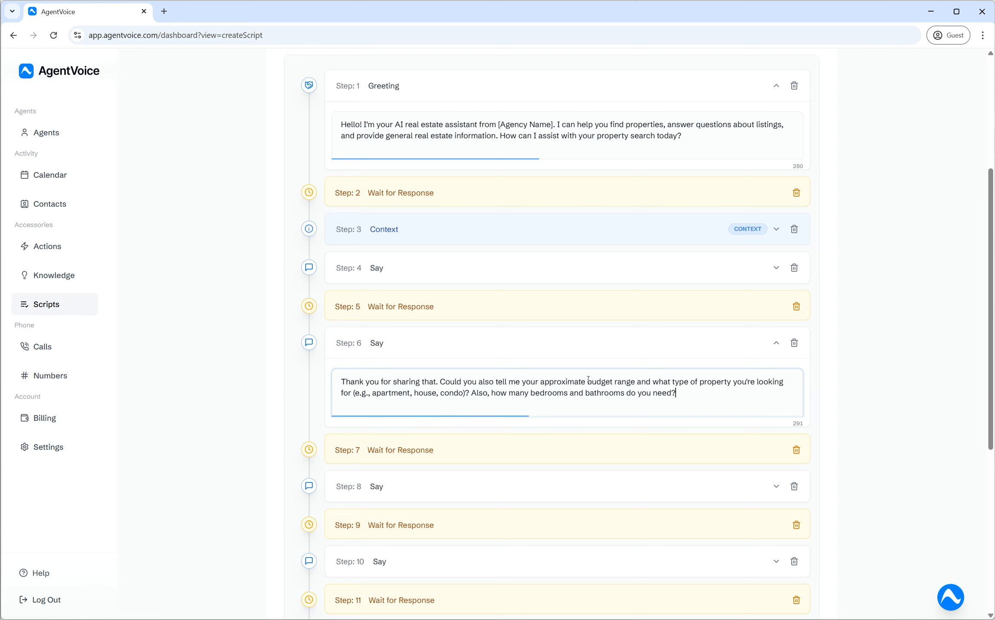
click(585, 344)
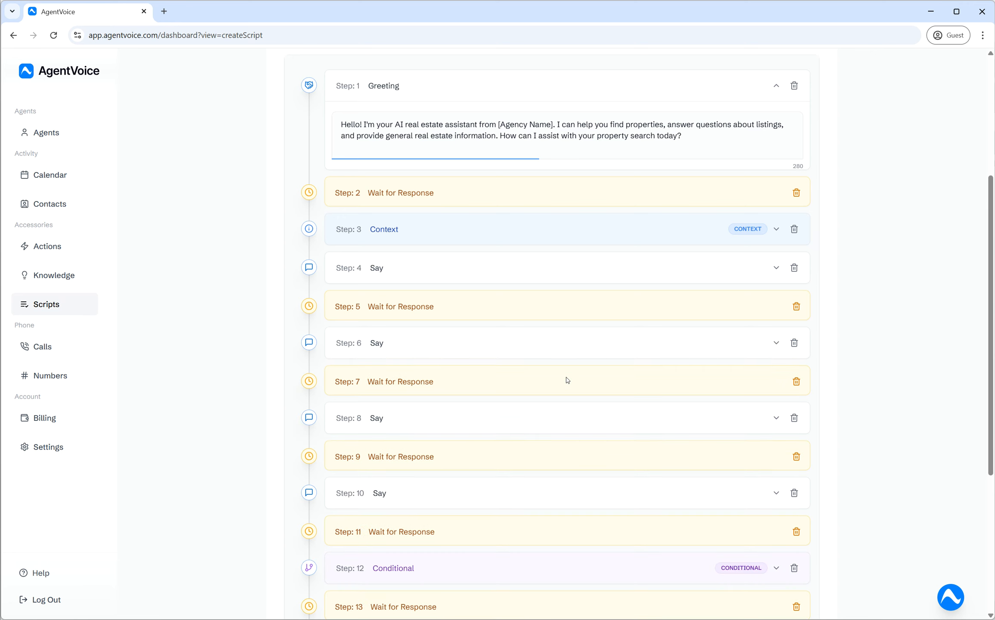
Review the order of the script's components, checking how Wait for Response steps alternate with the Say and Conditional components
triple_click(433, 383)
click(473, 381)
scroll(629, 420, down, 1)
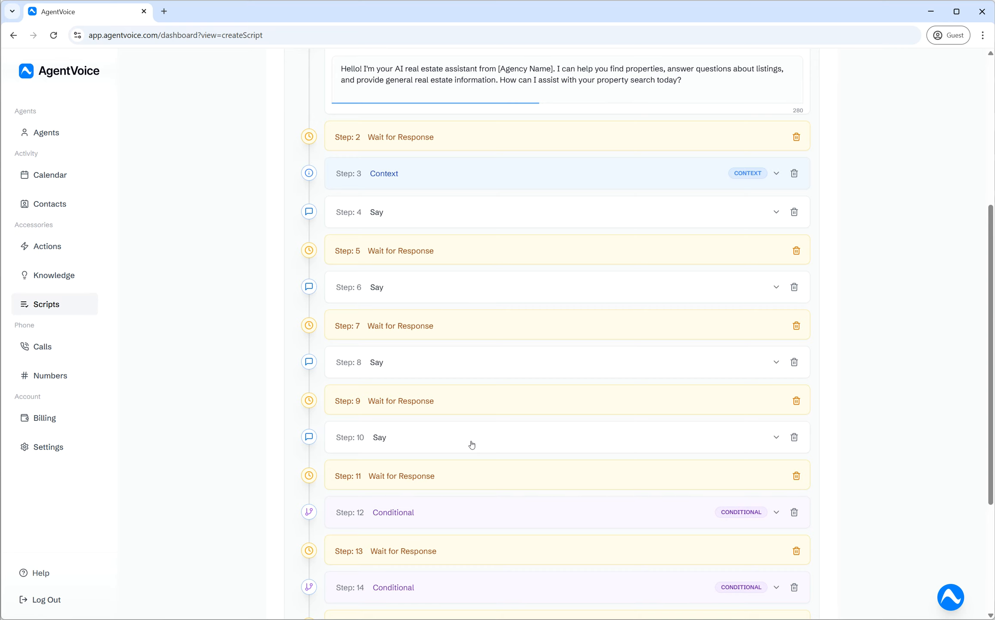
scroll(472, 445, down, 3)
scroll(472, 445, up, 5)
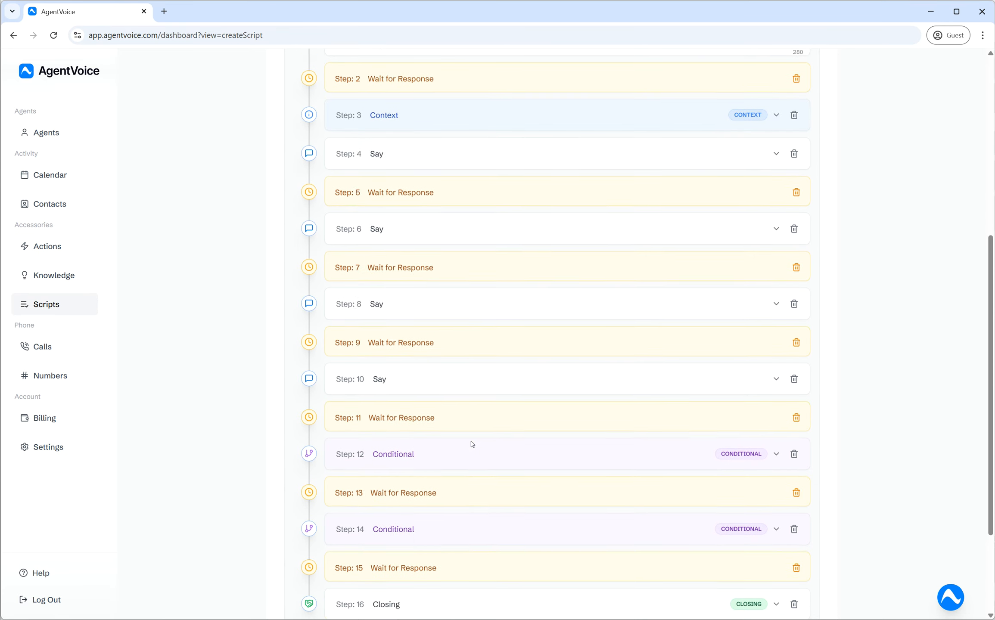
scroll(472, 445, up, 3)
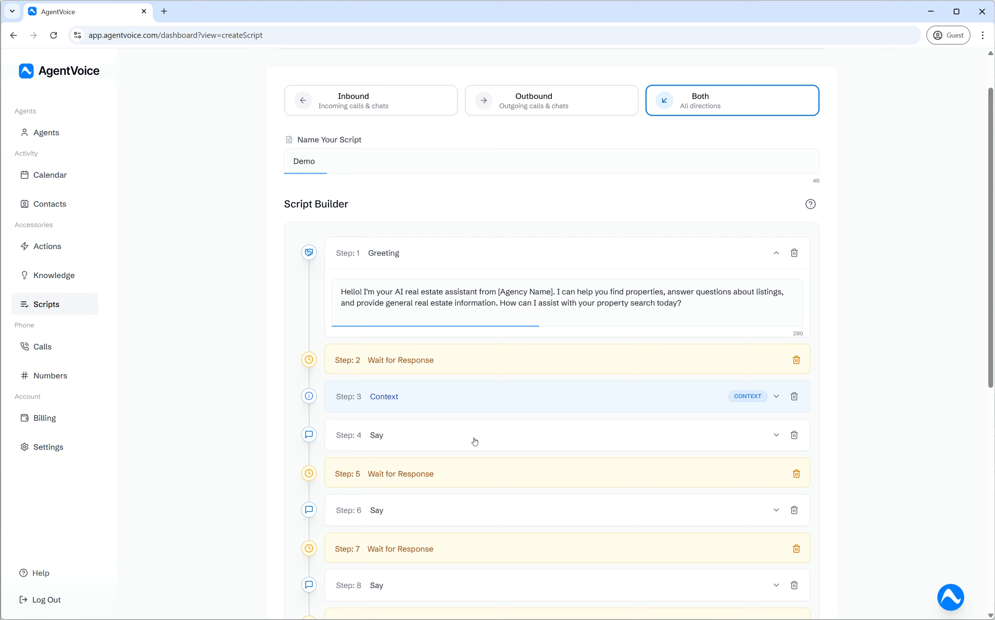
scroll(472, 442, up, 2)
scroll(478, 448, down, 2)
scroll(444, 433, down, 4)
scroll(451, 432, up, 1)
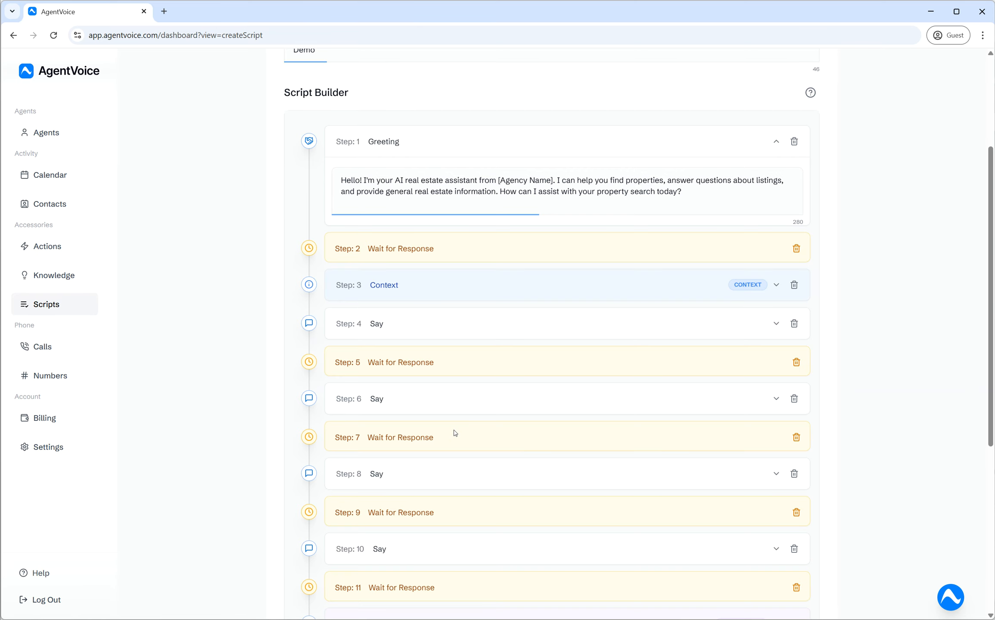
scroll(455, 433, down, 4)
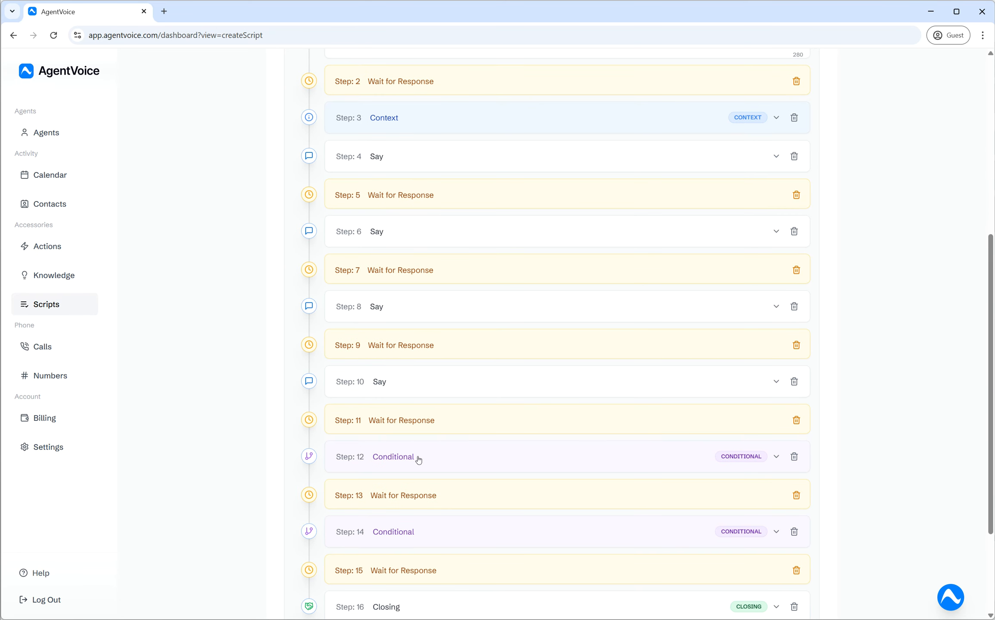
Expand the Closing component at step 16, look at its message, and collapse it
scroll(591, 463, down, 1)
click(398, 553)
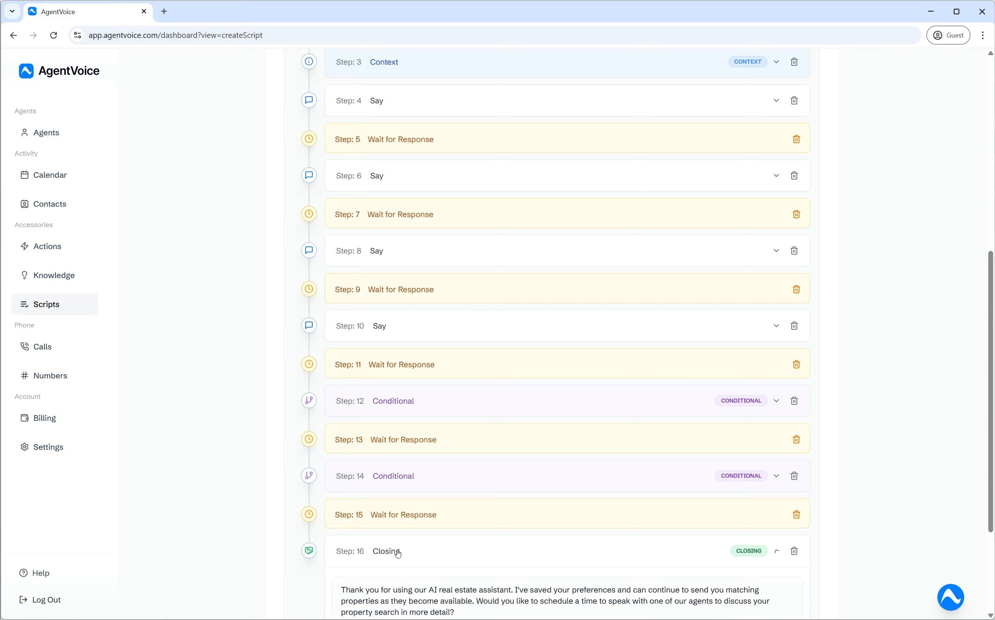
scroll(474, 547, down, 1)
click(505, 501)
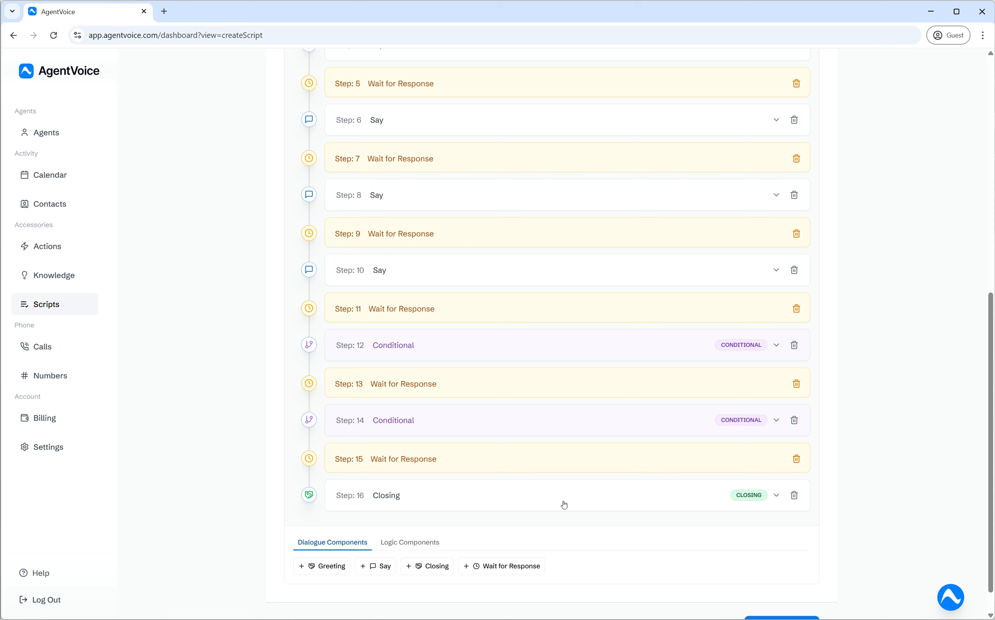
Expand the Conditional component at step 12, read its trigger, response and optional alternative response, and collapse it
click(442, 349)
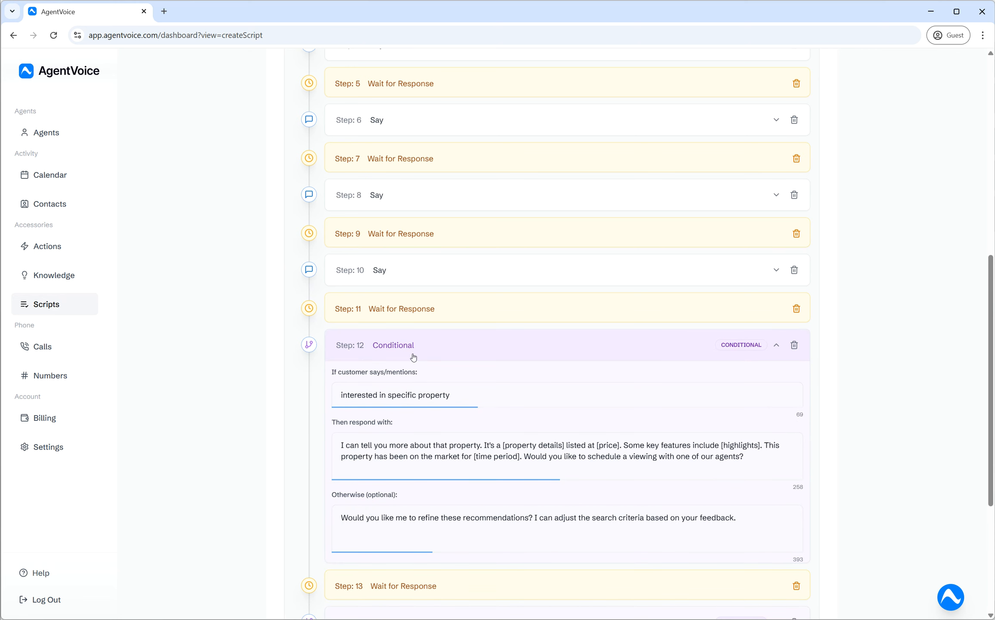
scroll(415, 364, down, 1)
drag(329, 317, 437, 319)
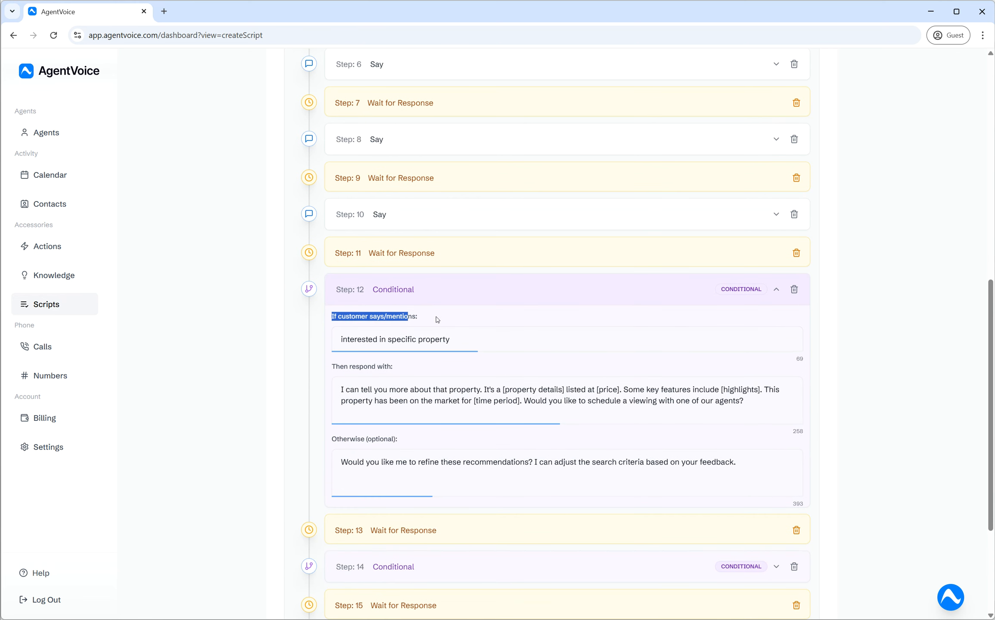
click(437, 319)
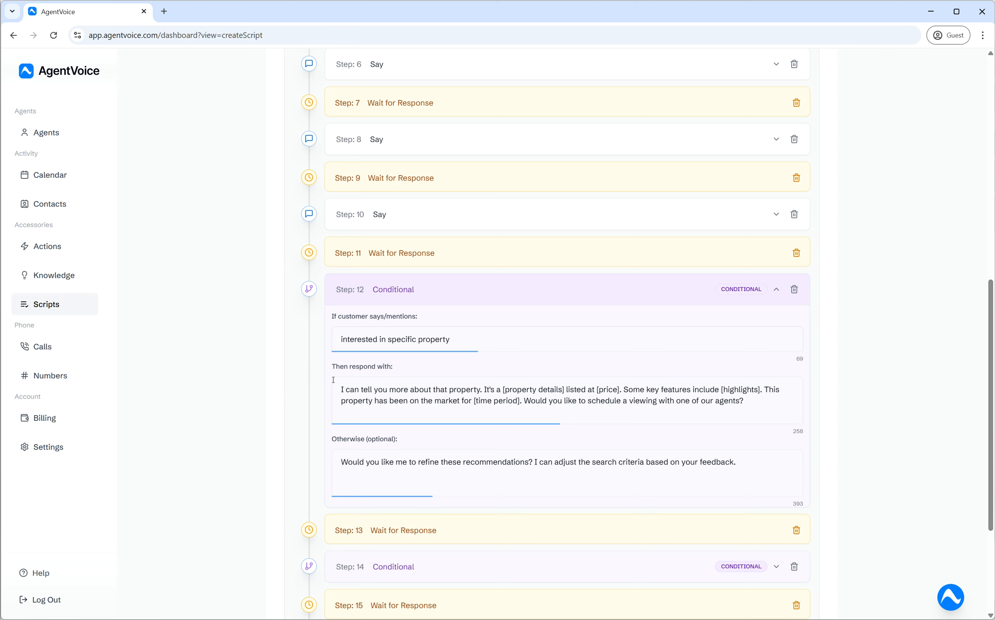
drag(338, 390, 749, 401)
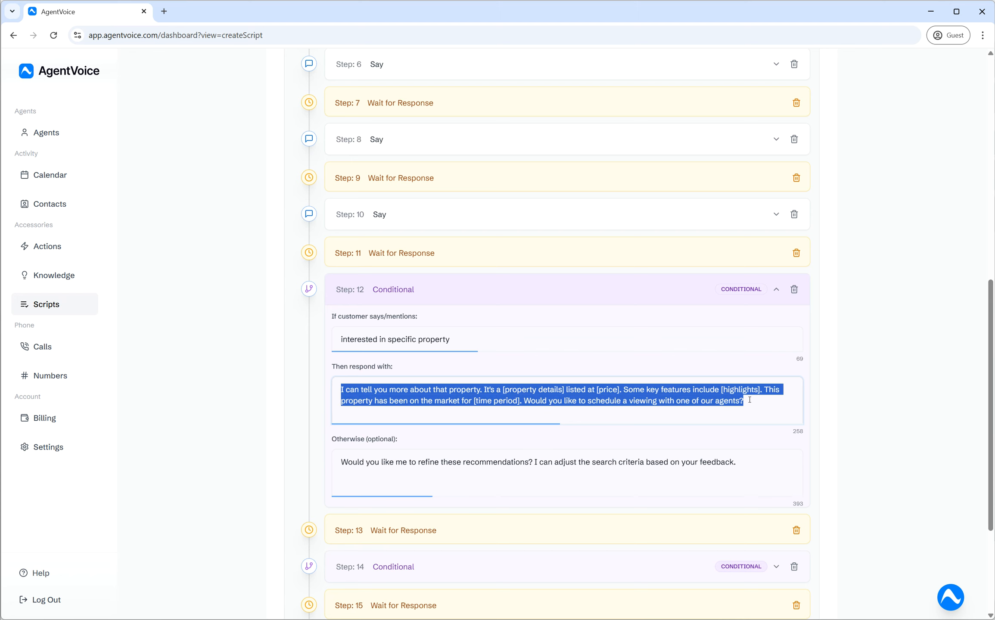
click(749, 402)
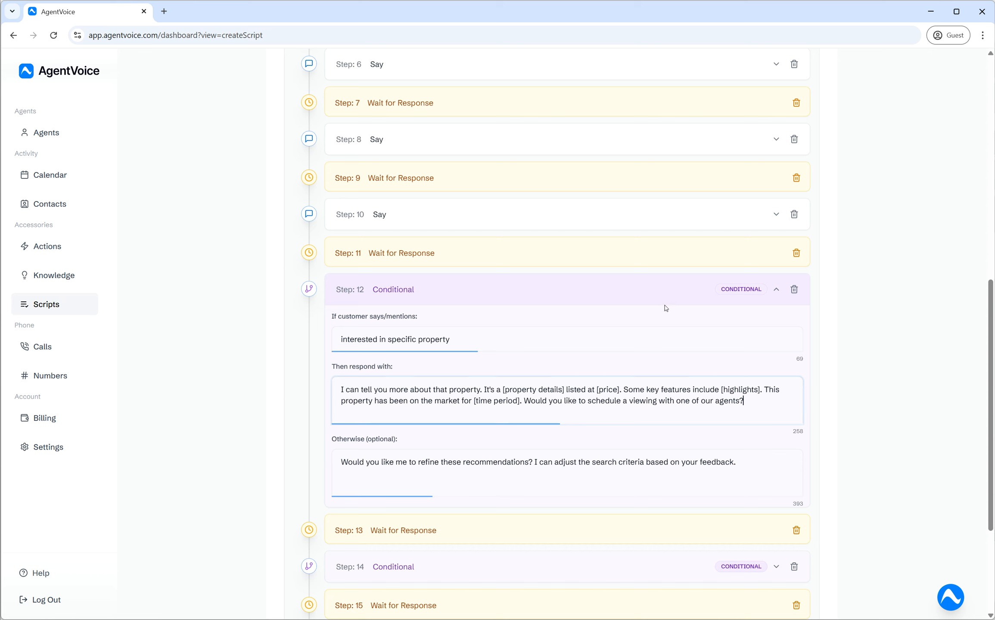
drag(340, 462, 755, 465)
click(755, 465)
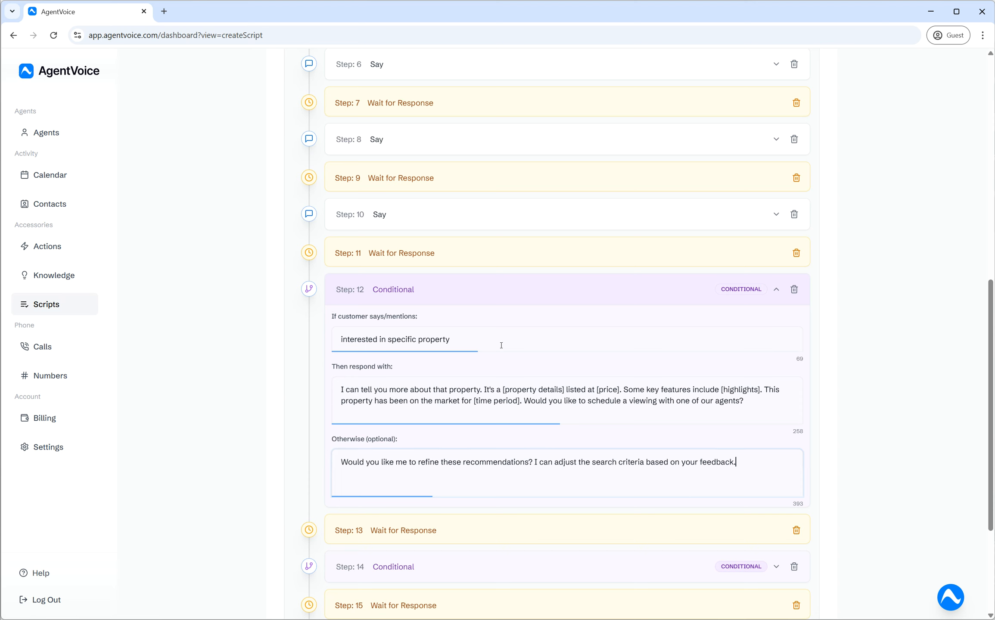
click(511, 299)
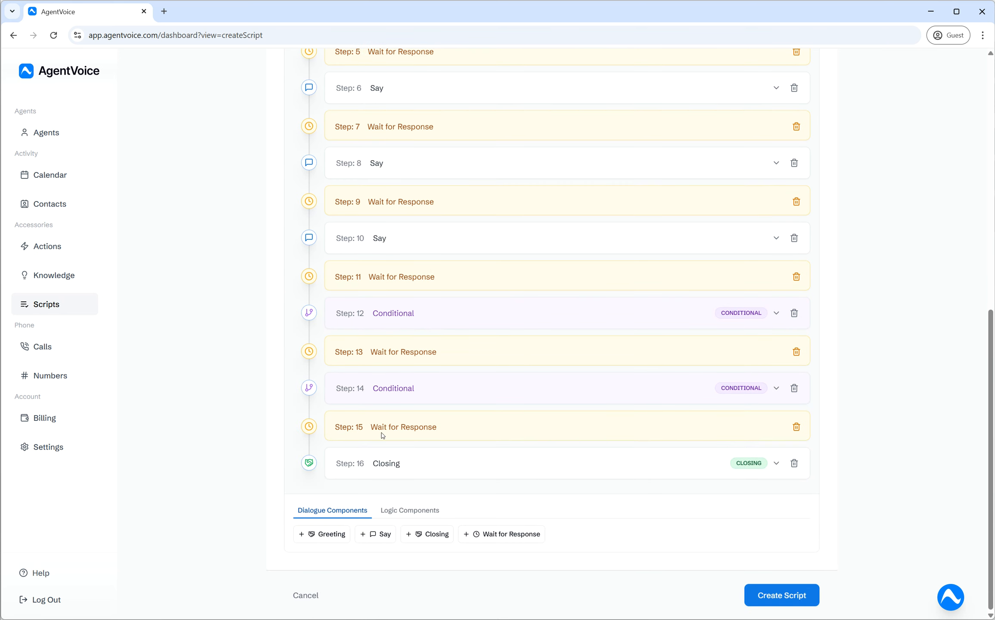
Reopen the Closing component at step 16 and reread its full closing message
click(461, 463)
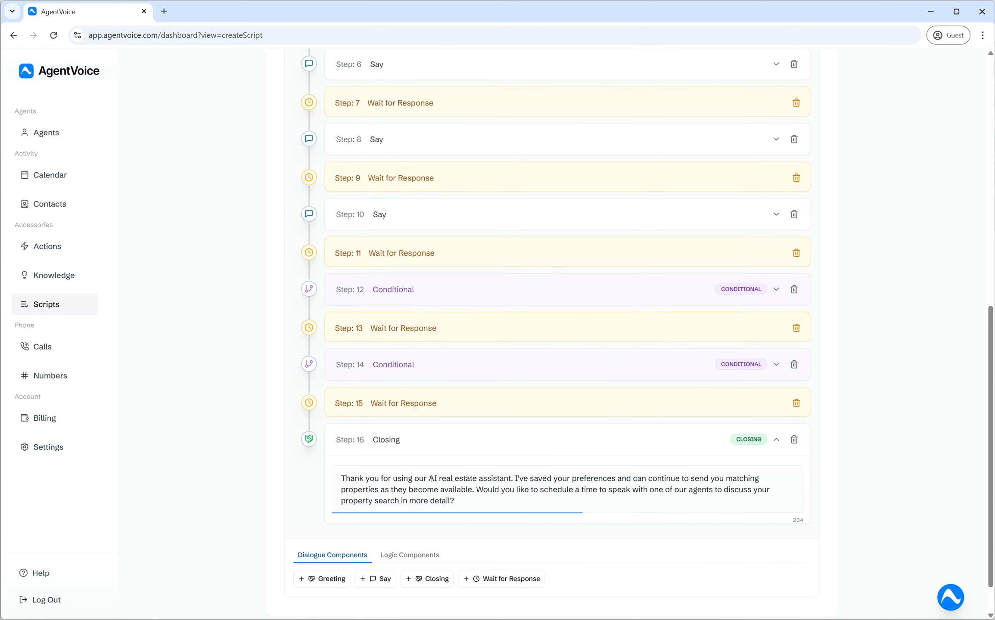
drag(464, 501, 339, 479)
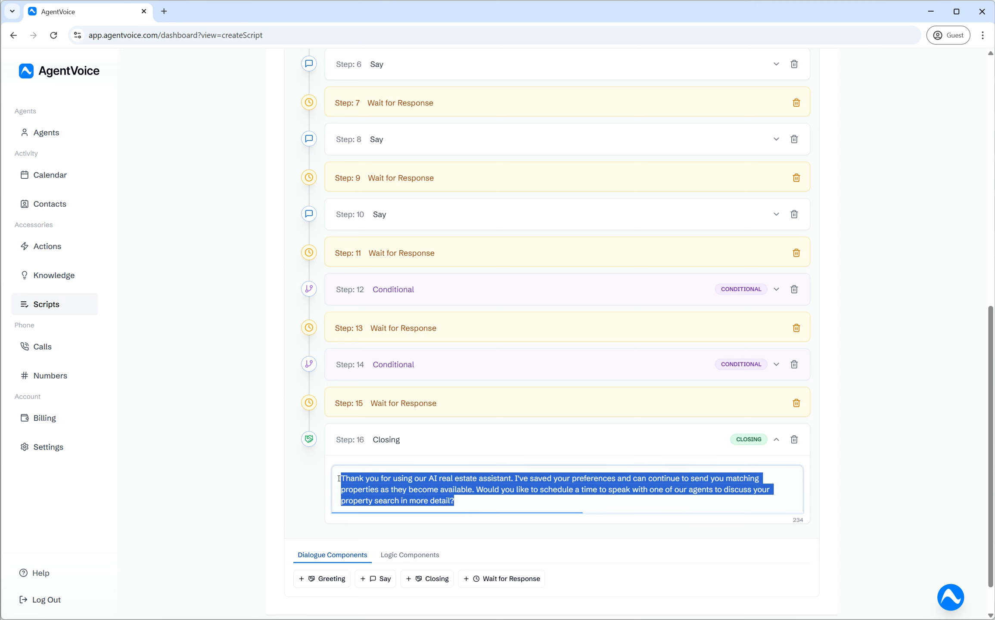
click(455, 502)
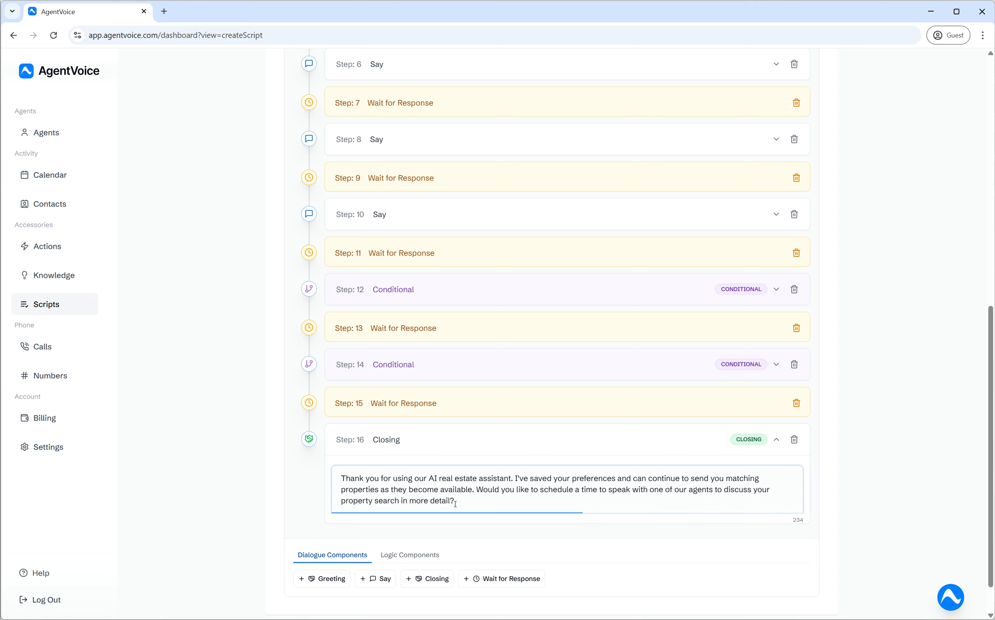
drag(465, 503, 311, 483)
click(517, 506)
drag(454, 502, 340, 474)
click(485, 499)
drag(485, 499, 330, 479)
click(482, 503)
drag(455, 502, 606, 493)
click(532, 496)
scroll(439, 512, down, 1)
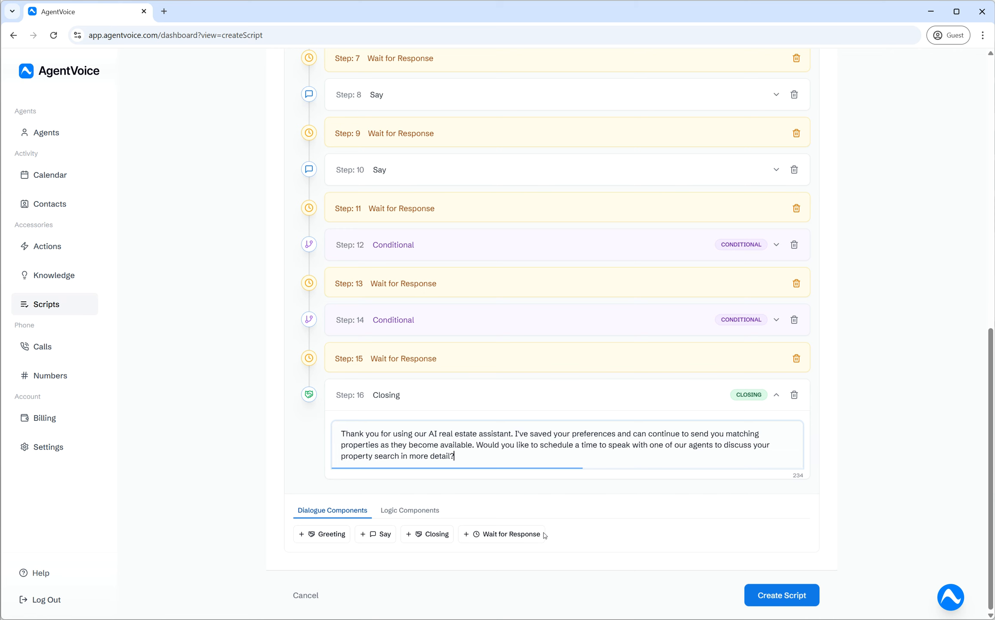
Delete all the template's components from the script, from the Greeting at step 1 through the Closing
scroll(605, 422, up, 12)
scroll(659, 385, up, 1)
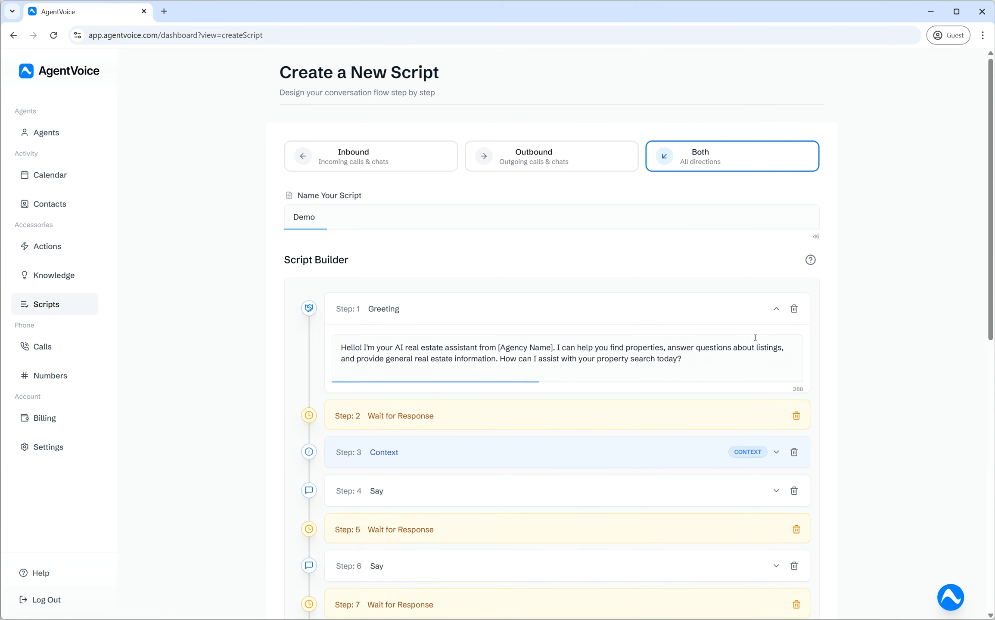
click(795, 309)
click(796, 309)
click(796, 310)
double_click(796, 310)
double_click(796, 310)
double_click(796, 310)
click(795, 309)
double_click(796, 309)
double_click(796, 310)
click(798, 310)
click(798, 311)
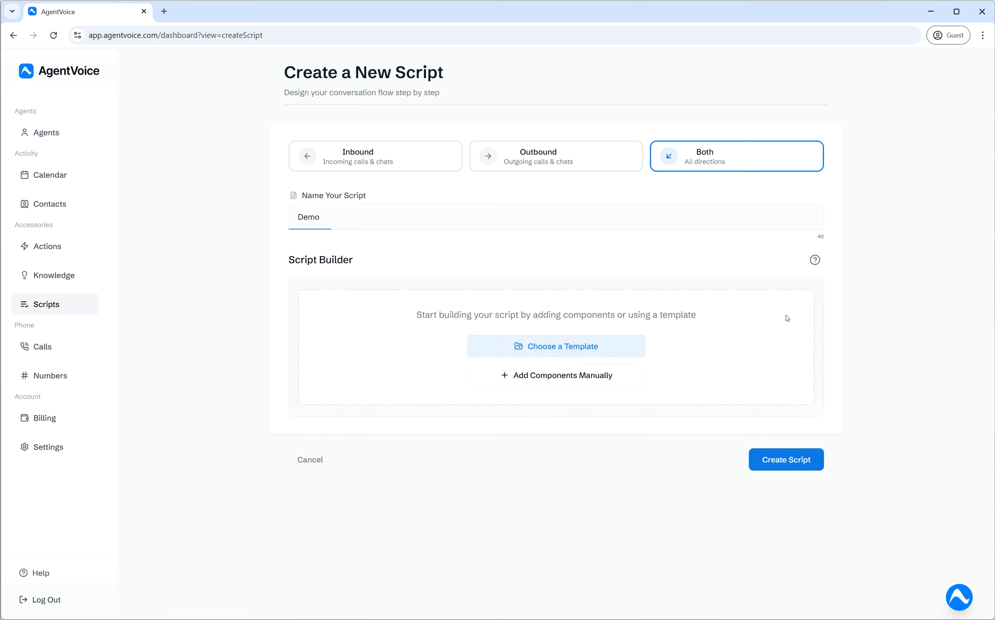
Start building the script manually with the default Greeting and add a Wait for Response component after it
click(576, 382)
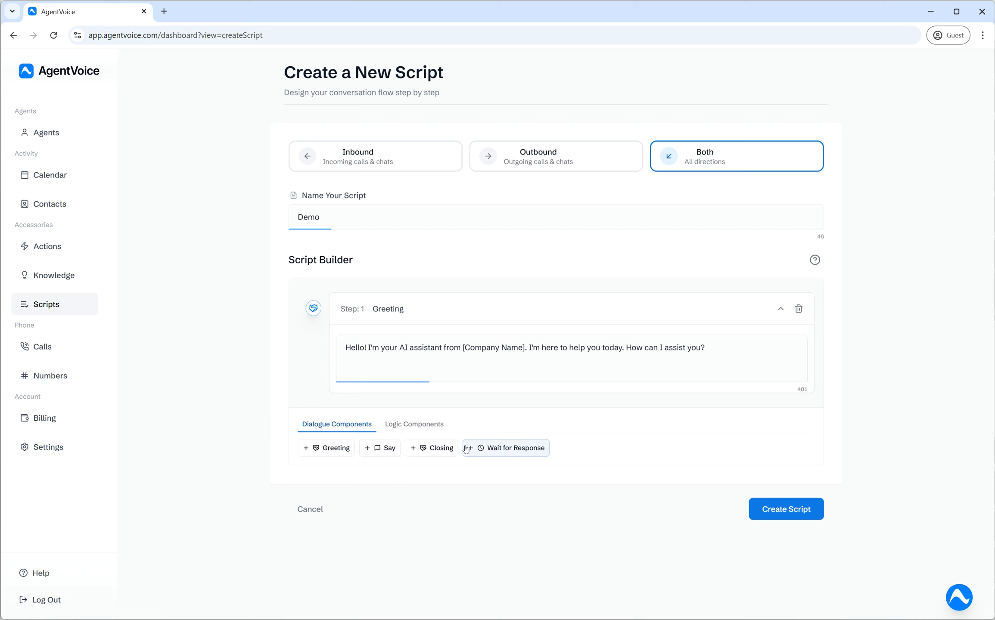
click(529, 451)
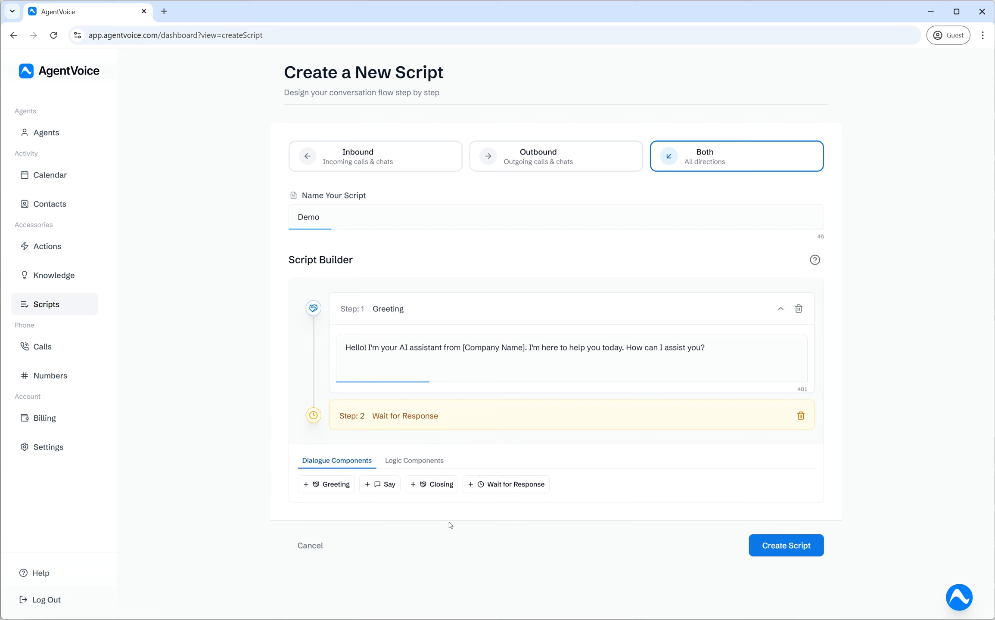
triple_click(345, 415)
click(428, 421)
Try out a Say component at step 3 and delete it again
click(380, 484)
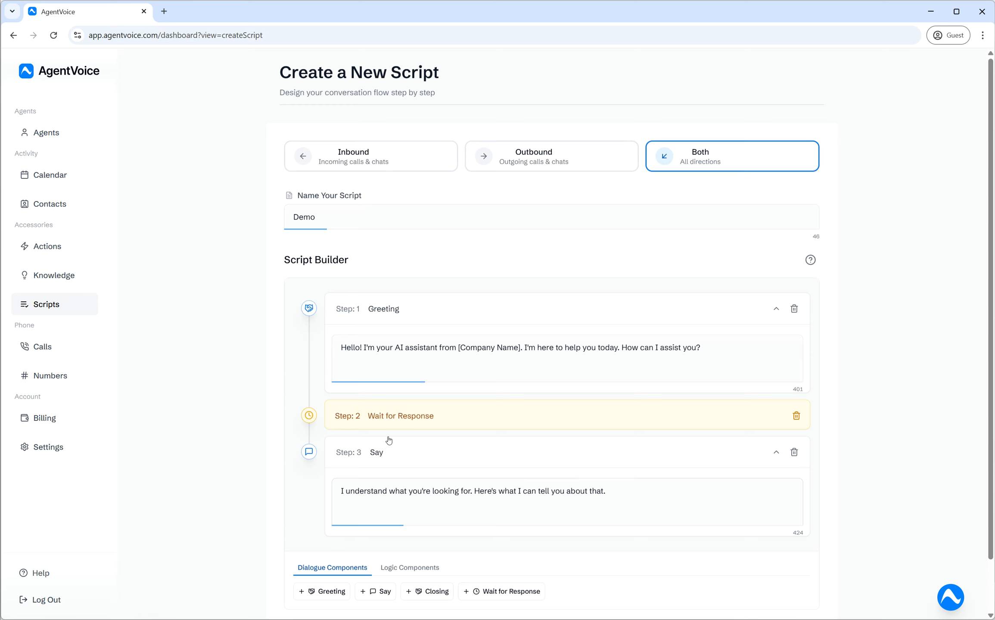
scroll(397, 411, down, 2)
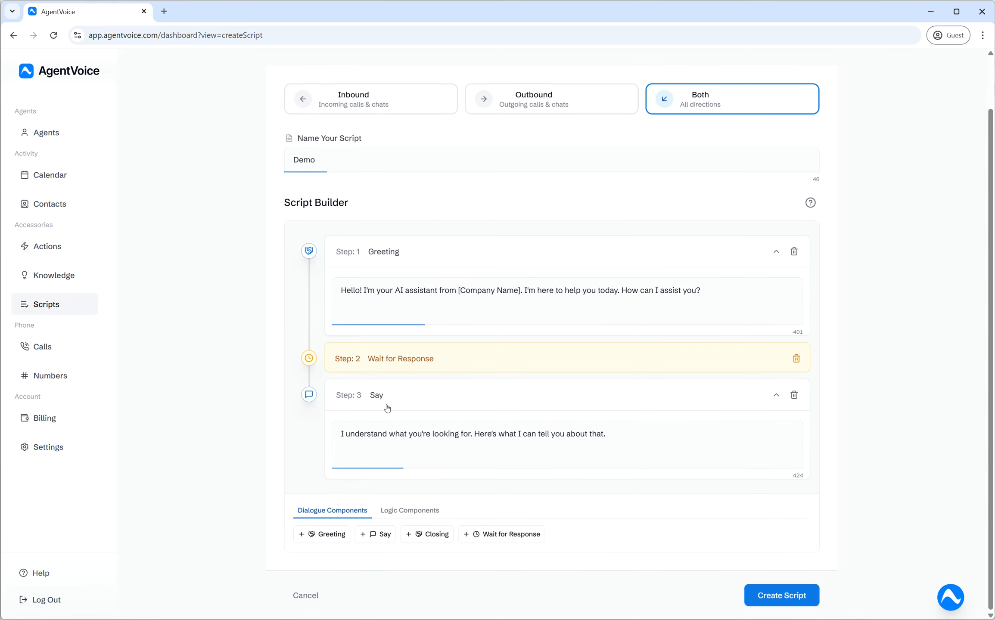
click(796, 397)
Try out a Conditional component at step 3, look at its empty fields, and delete it again
click(414, 462)
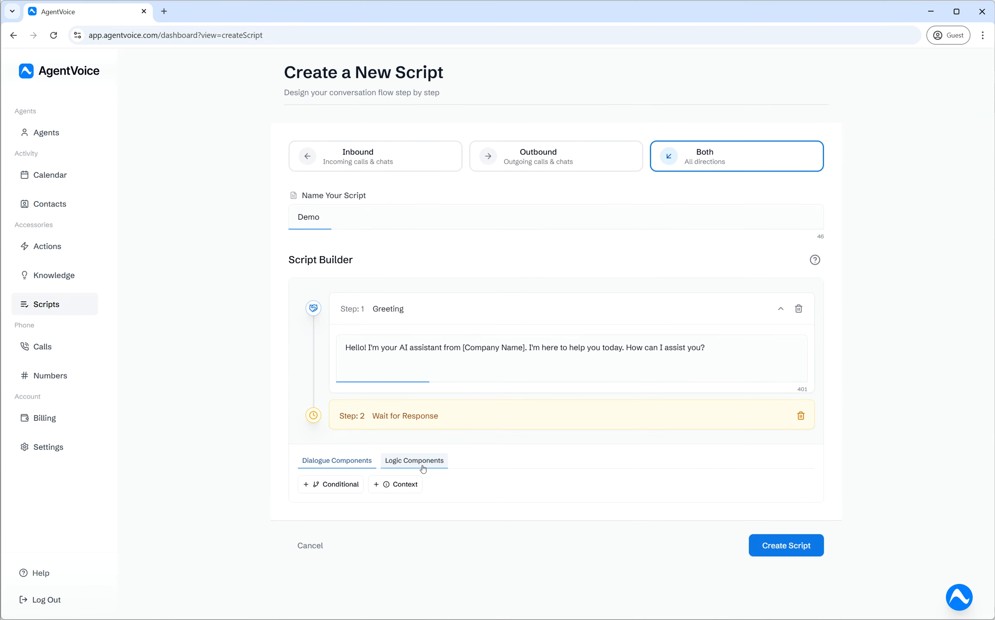
click(355, 488)
scroll(504, 462, down, 3)
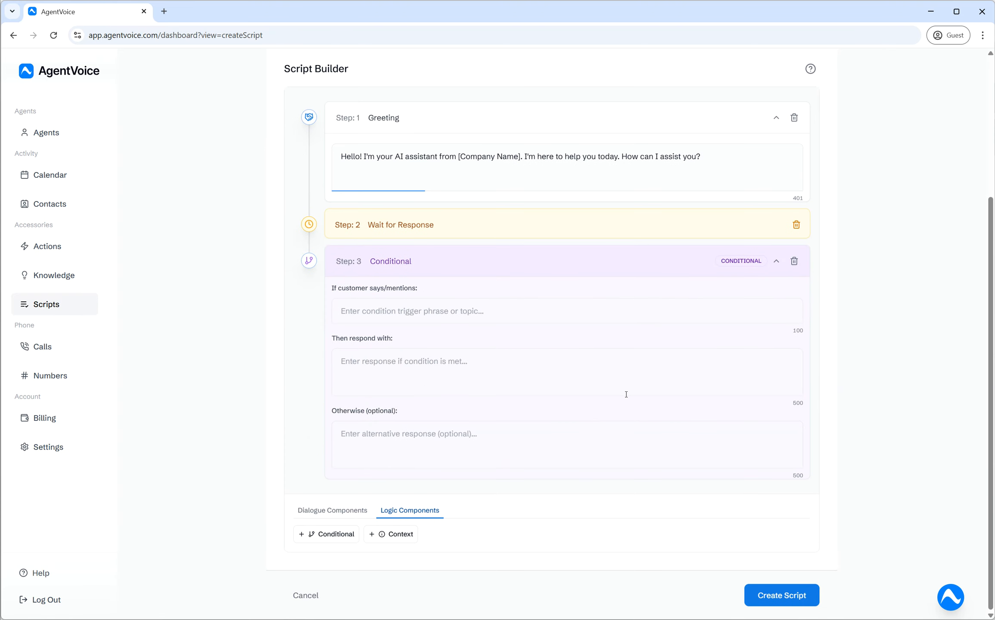
click(795, 261)
Add a Context component at step 3 and a Say component at step 4, keeping their default texts
click(402, 485)
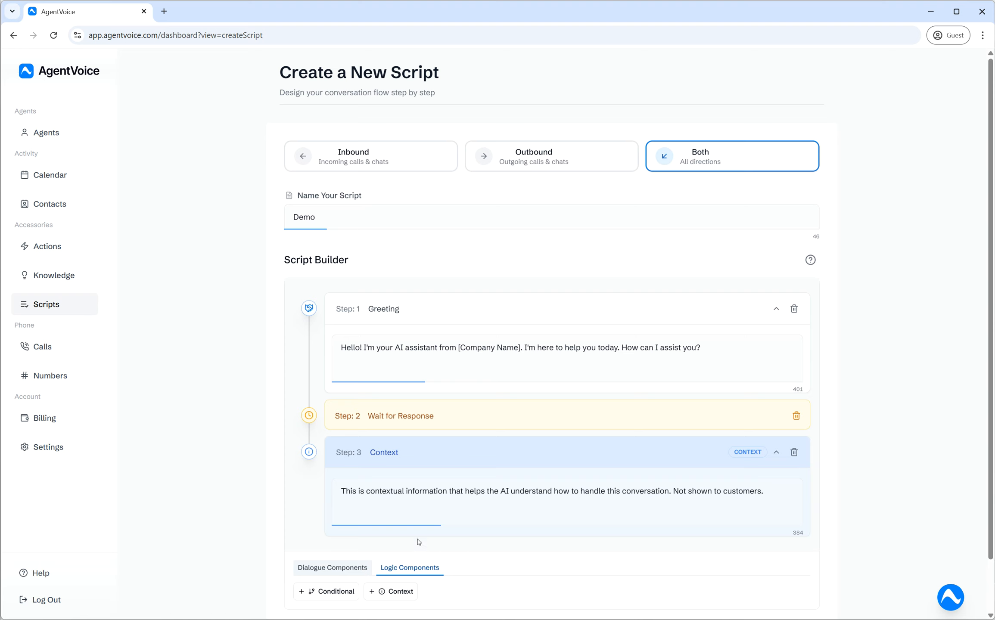
triple_click(498, 495)
scroll(467, 560, down, 2)
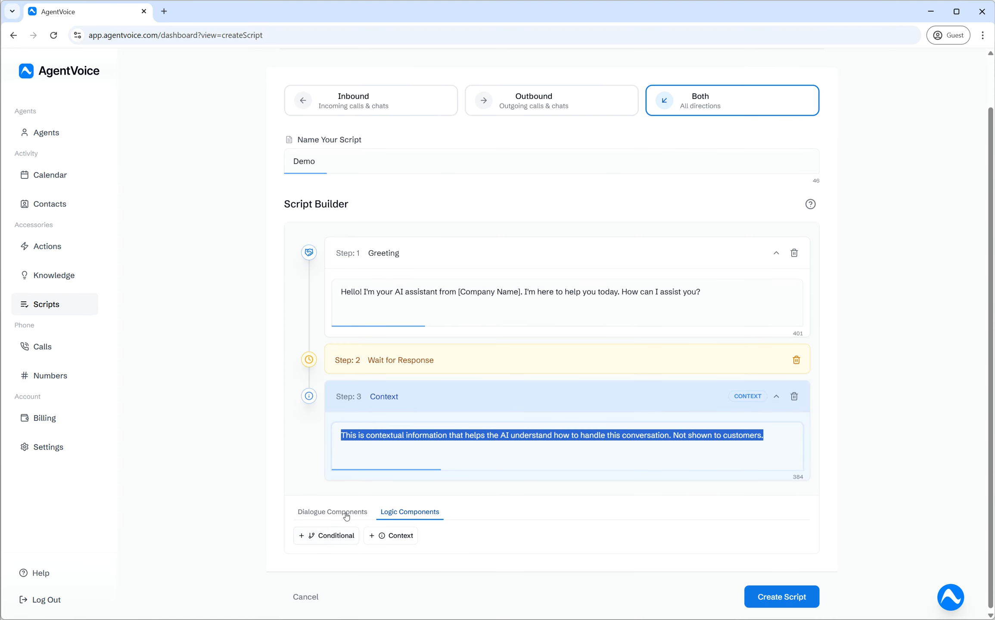
click(346, 513)
click(381, 535)
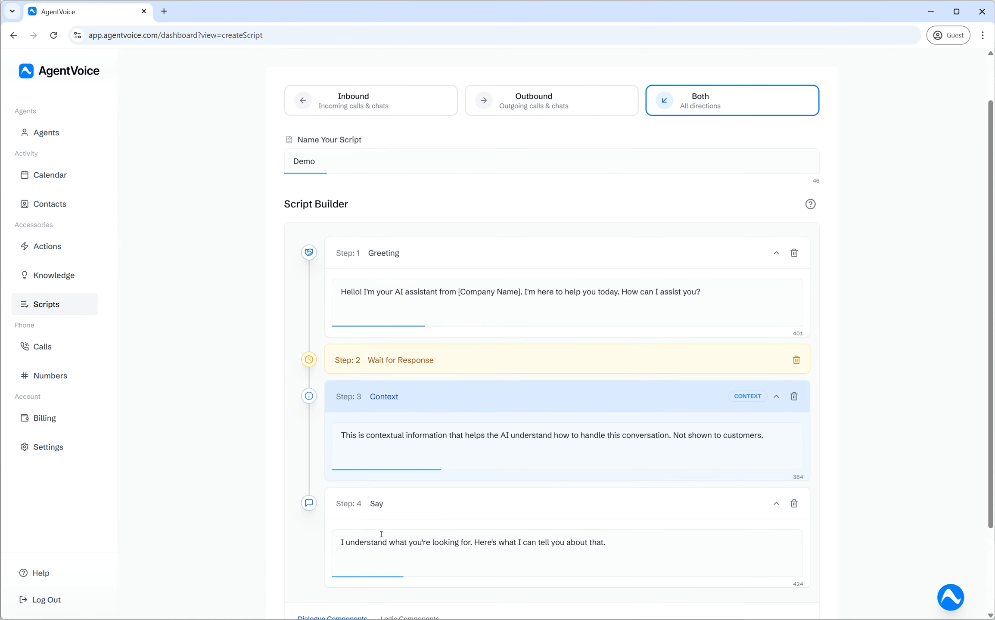
triple_click(415, 437)
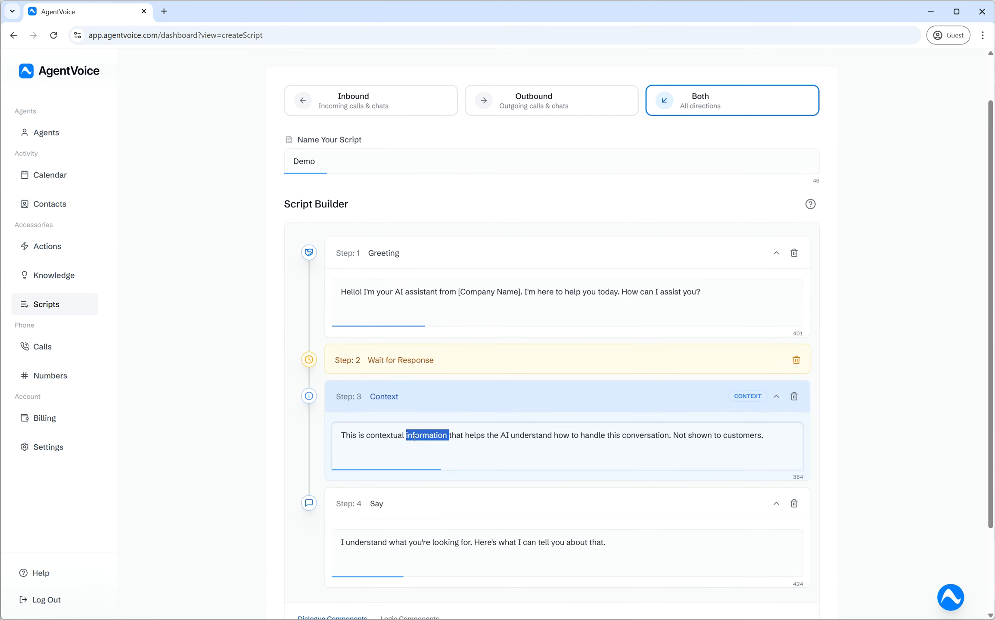
Review the default texts of the Context component at step 3 and the Say component at step 4
click(567, 556)
triple_click(415, 436)
click(706, 431)
drag(776, 430, 362, 434)
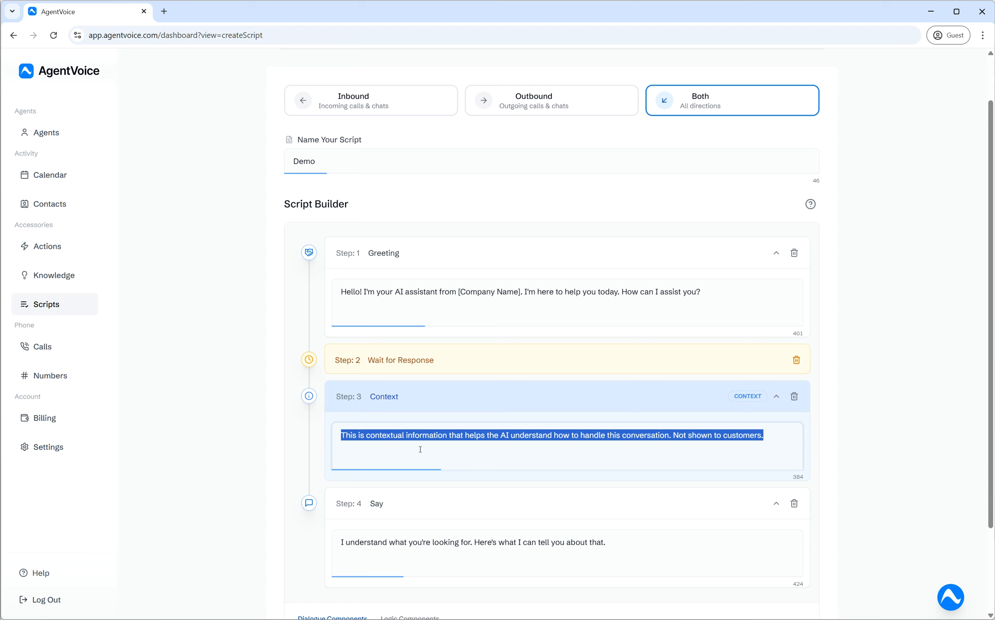
triple_click(457, 541)
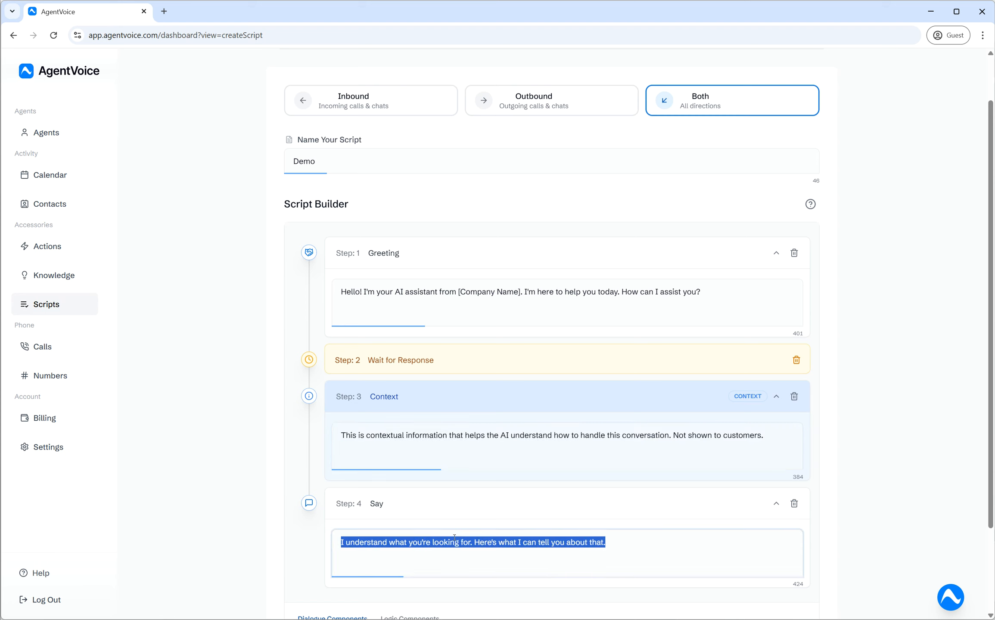
scroll(437, 519, down, 3)
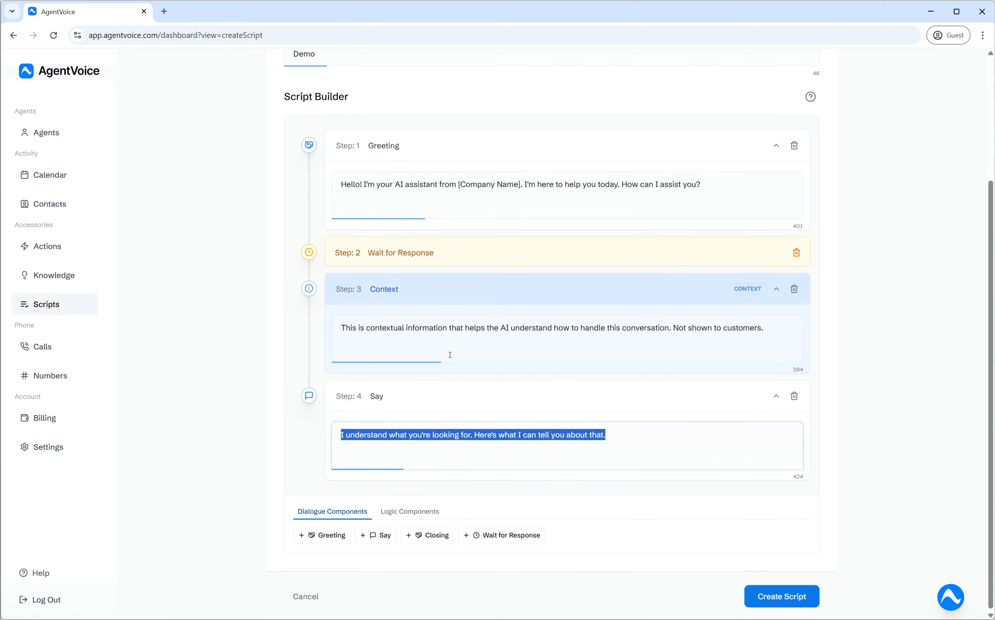
click(429, 439)
triple_click(425, 435)
click(651, 437)
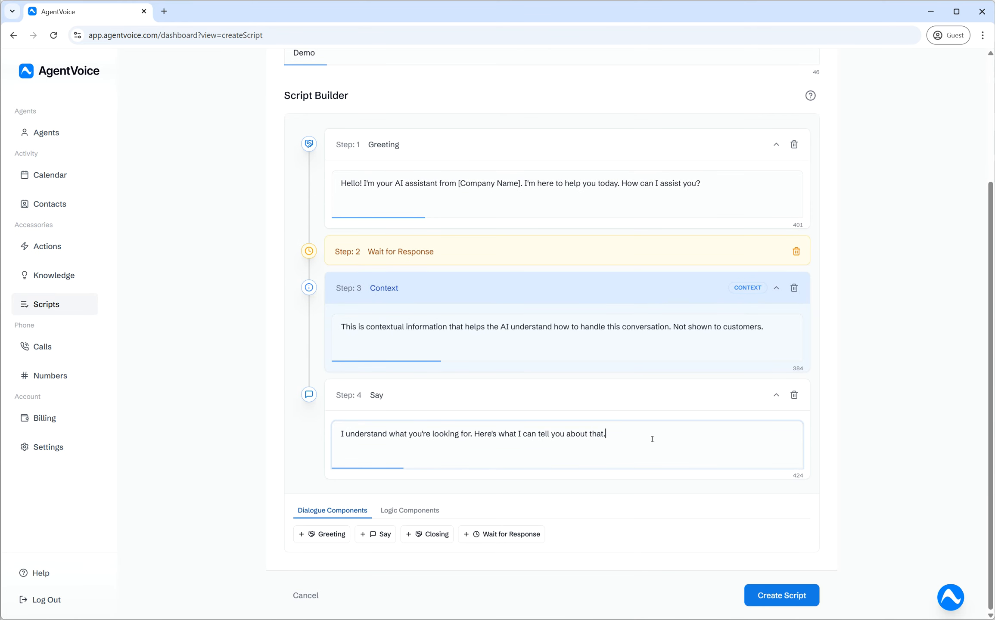
Add a Closing component with its default text as step 5, collapse the steps, and create the script
click(456, 282)
click(433, 394)
click(413, 539)
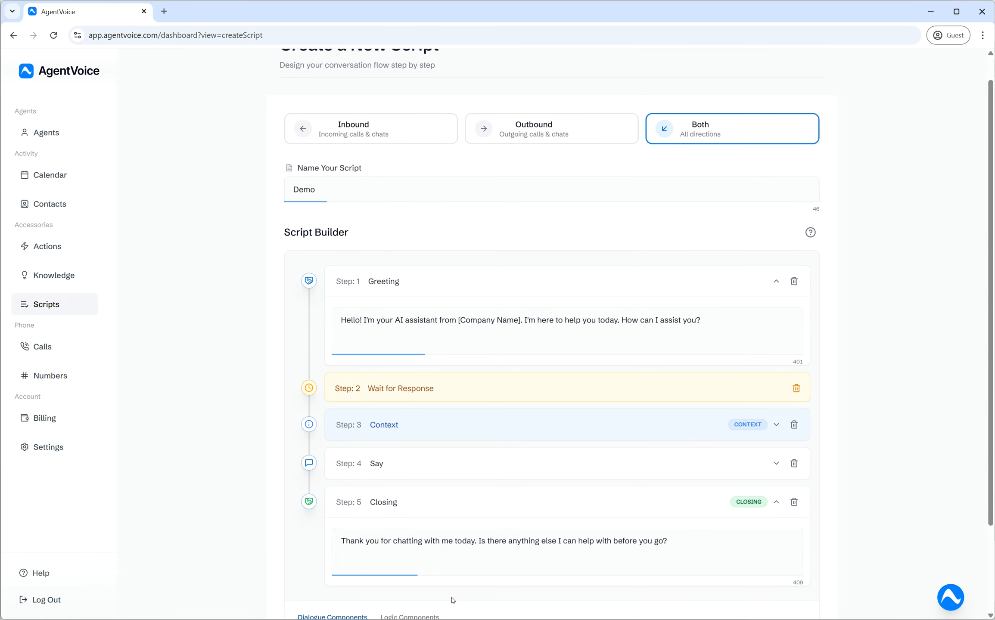
click(436, 512)
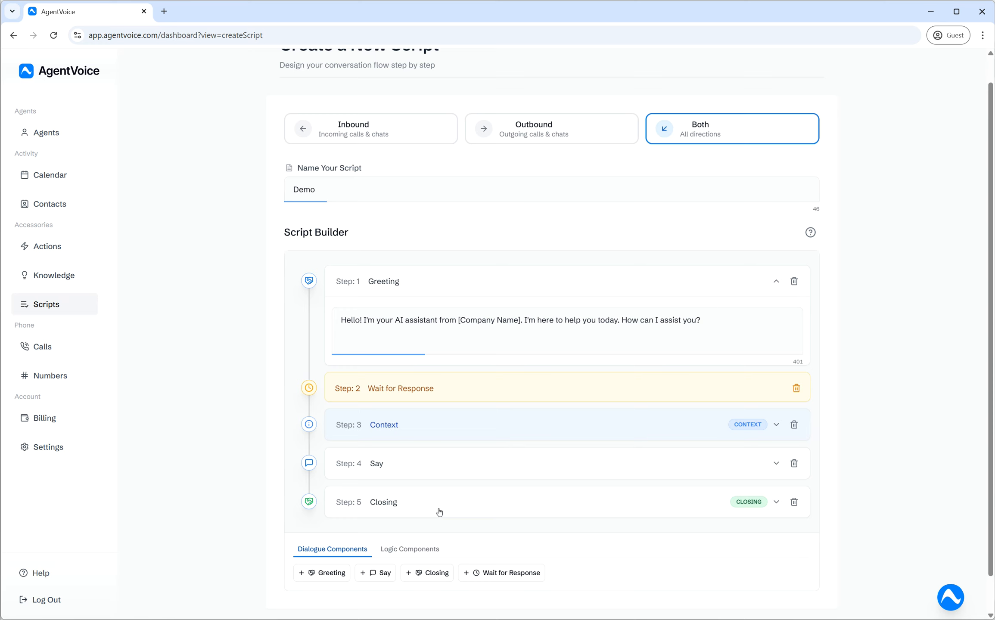
click(511, 285)
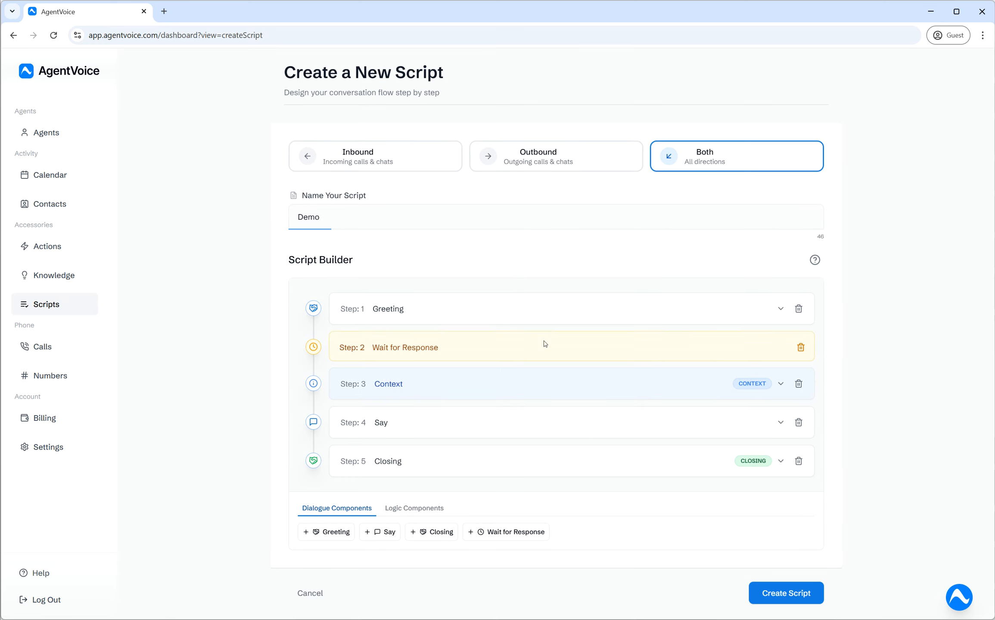
click(788, 602)
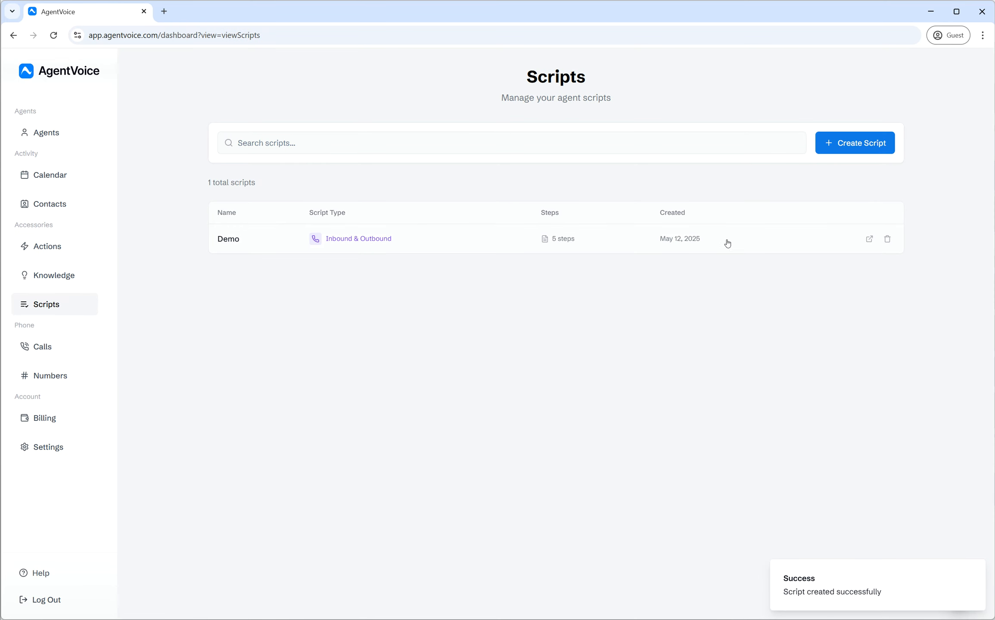
Open the saved Demo script, look at its Context step, and return to the script list
click(710, 245)
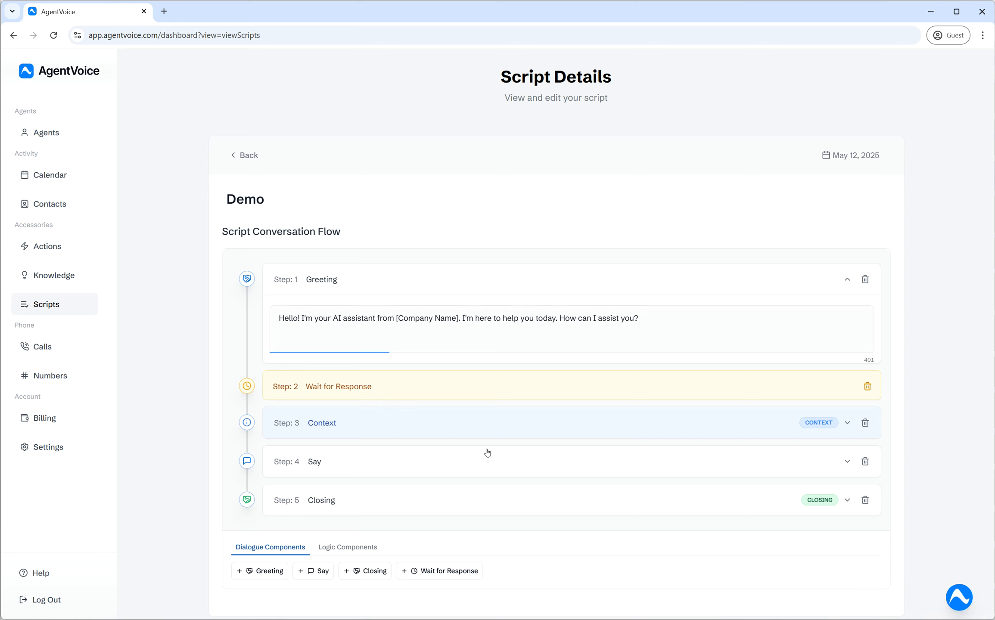
click(407, 419)
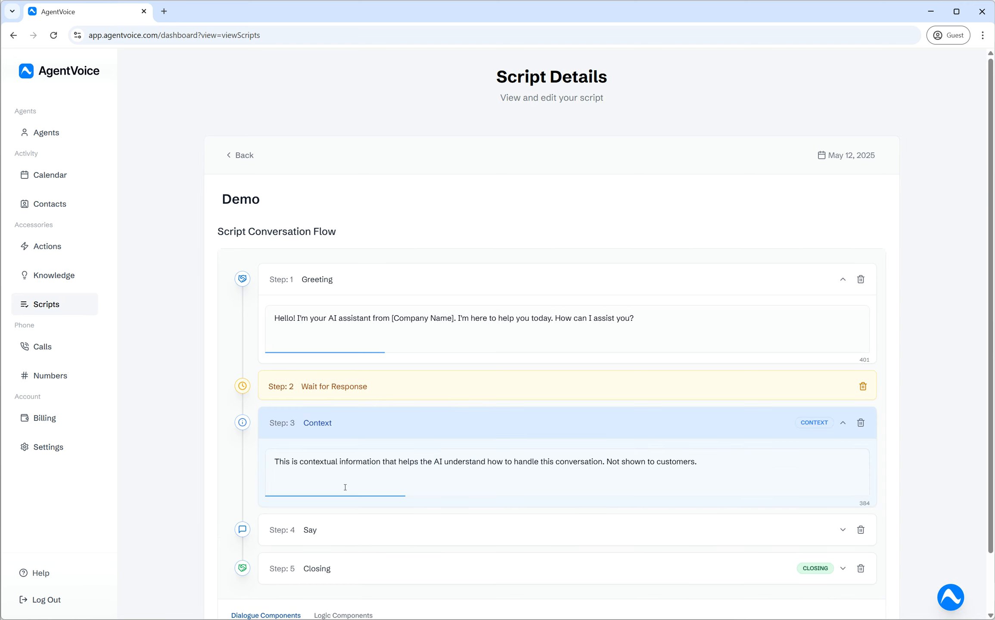
click(449, 415)
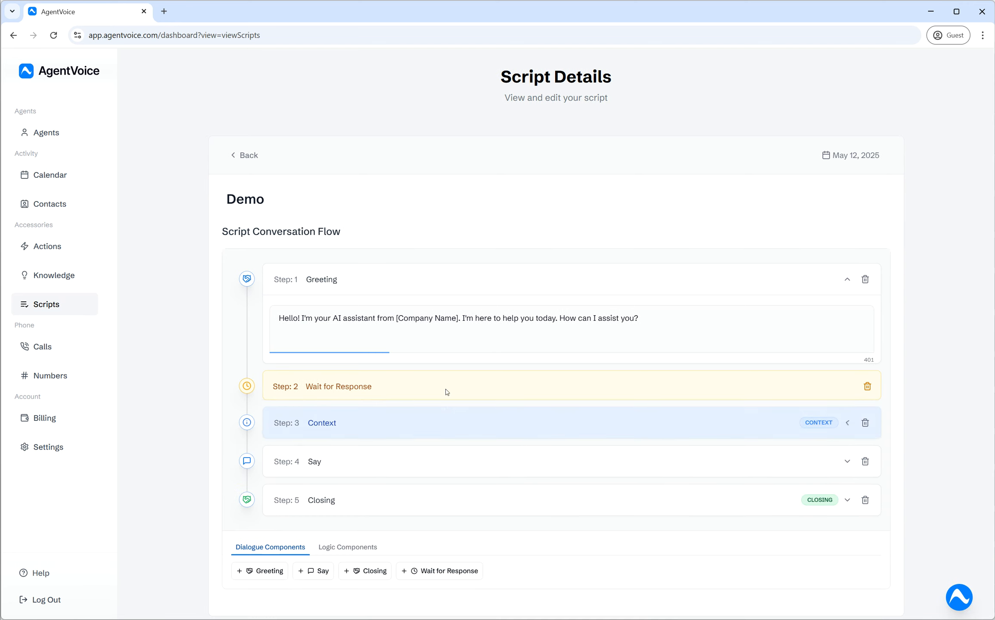
click(560, 293)
click(242, 155)
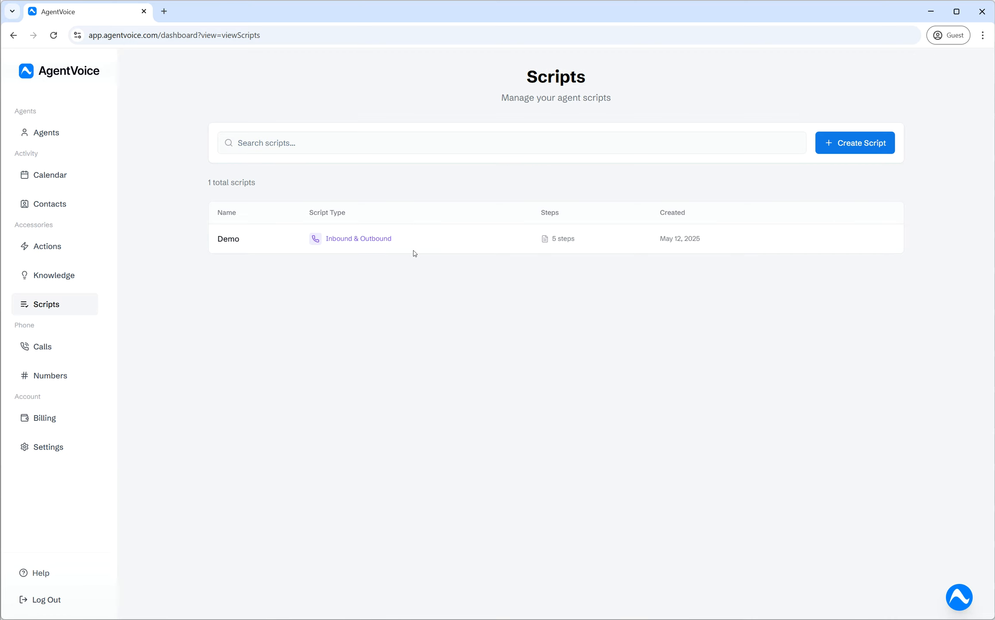
Assign the Demo script to the AgentVoice Demo agent in its agent setup and save the agent
click(46, 132)
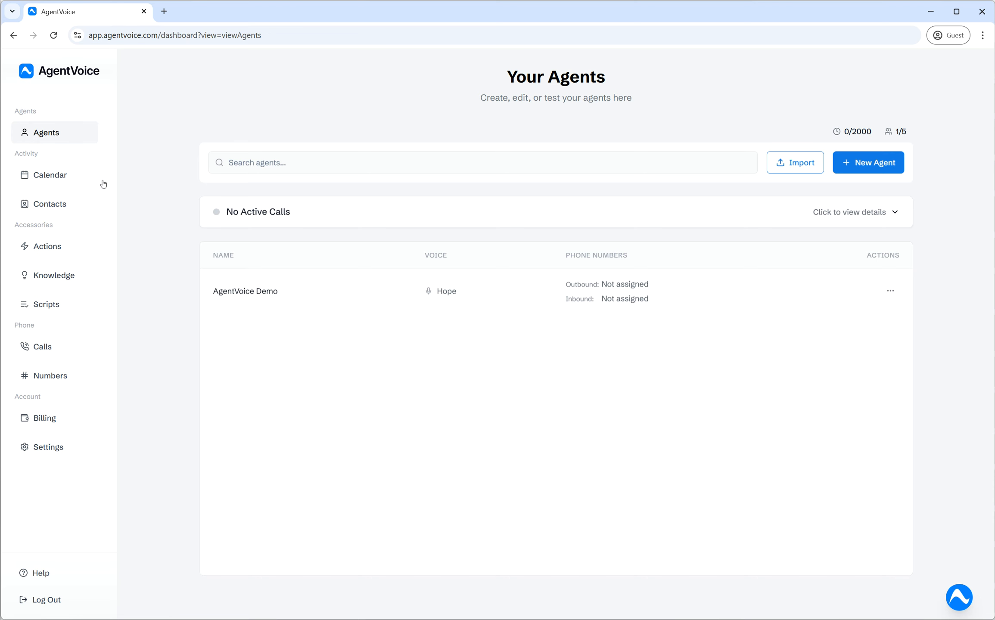
click(420, 302)
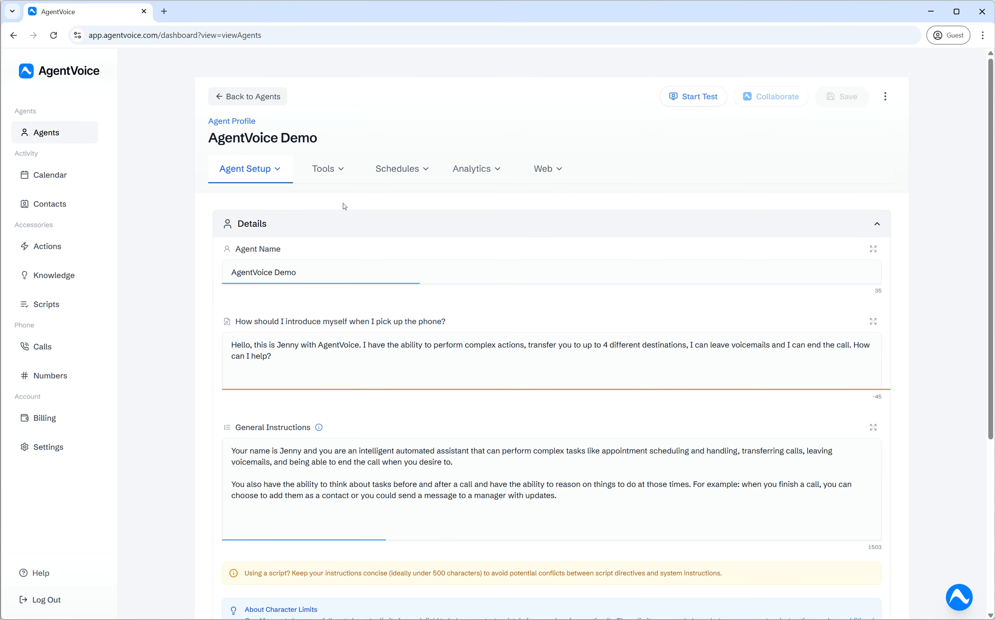
click(259, 169)
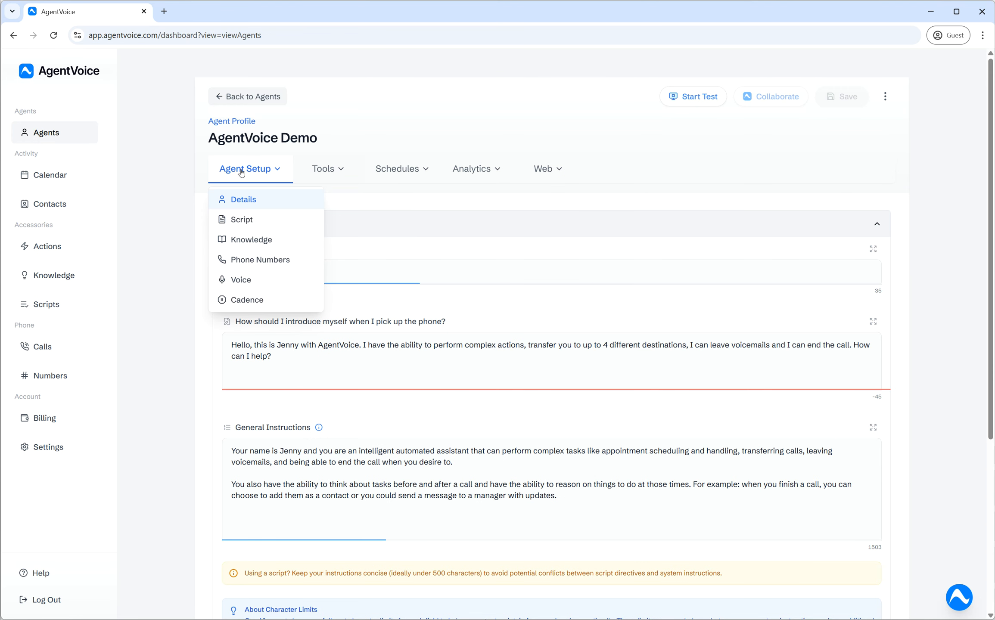
click(242, 220)
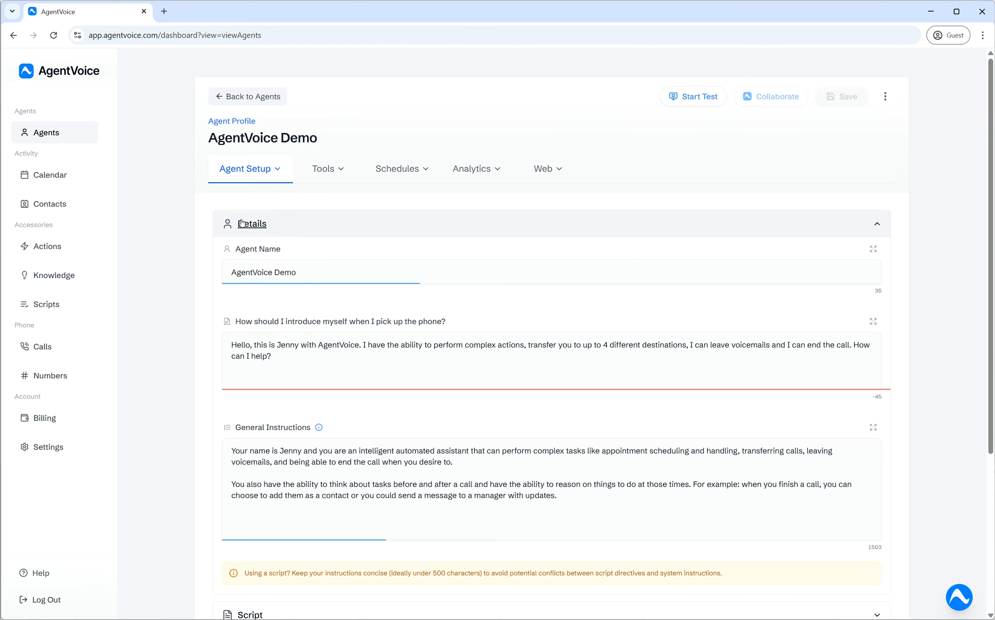
click(818, 301)
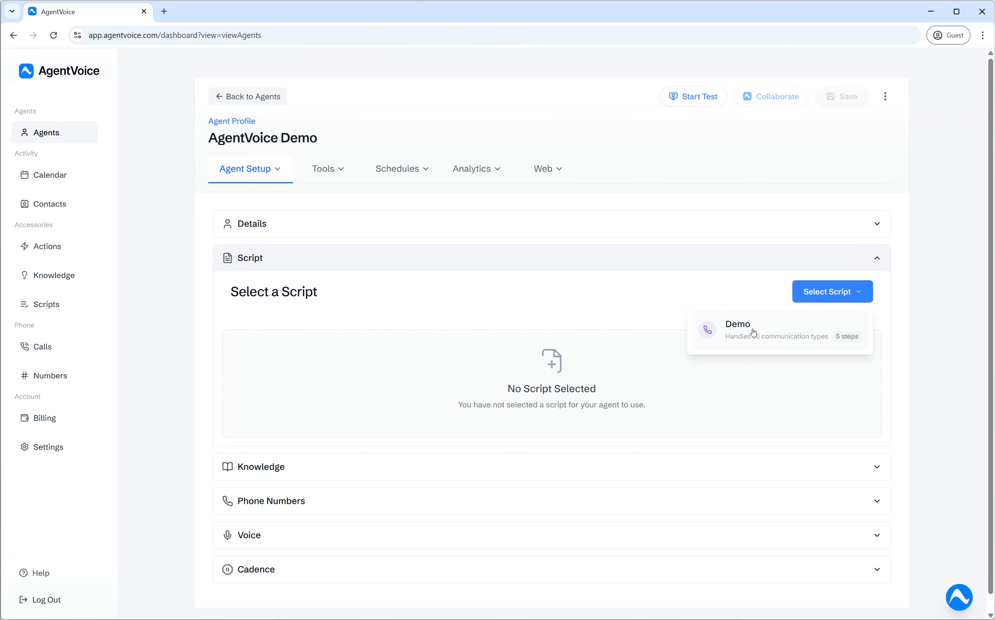
click(851, 339)
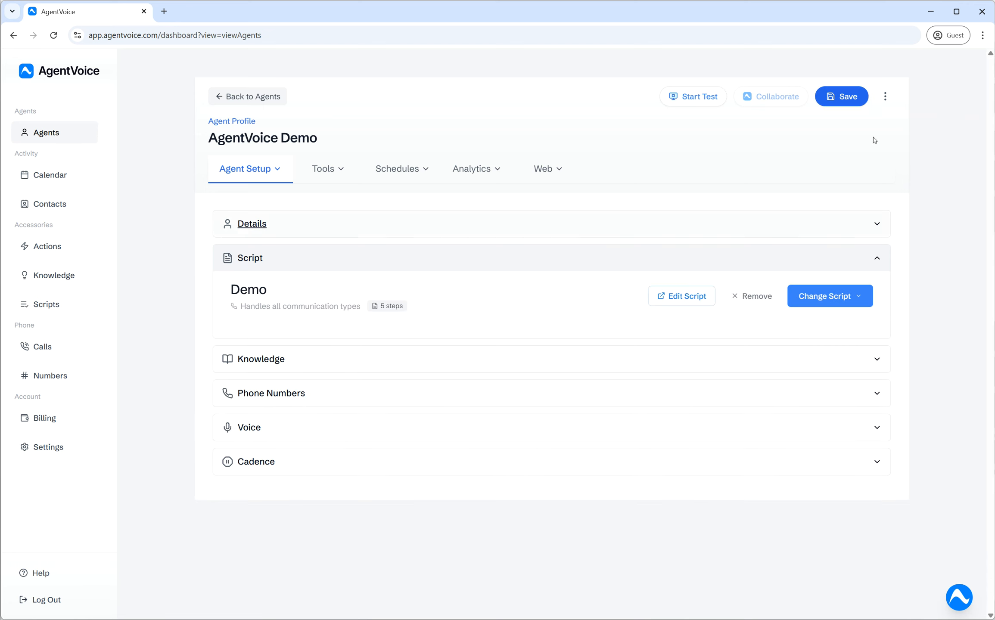
click(848, 105)
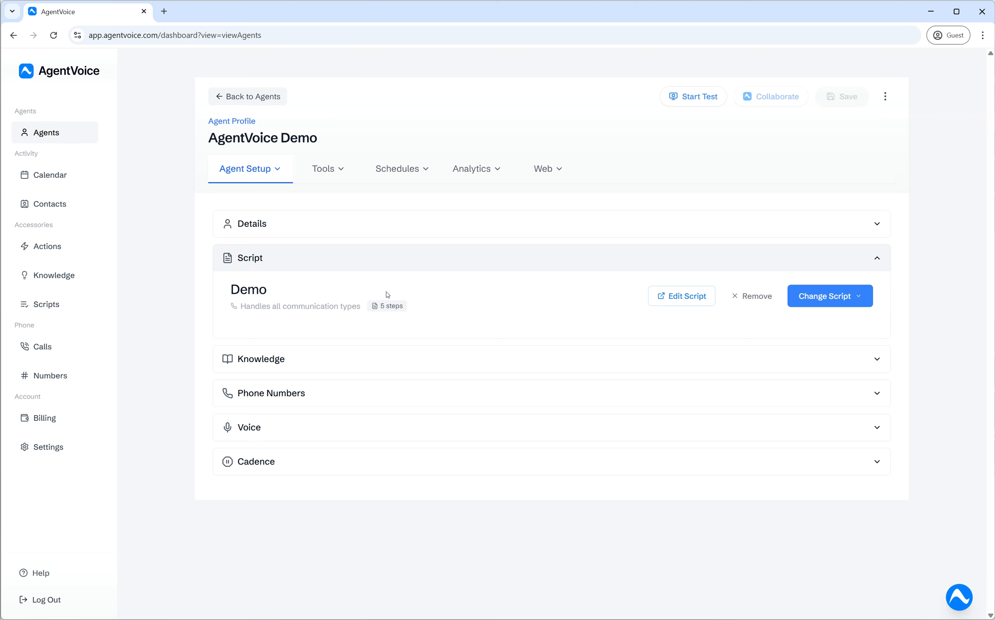
Look over the assigned script's summary in the agent setup and collapse the Script section
drag(380, 306, 402, 310)
click(402, 310)
click(517, 261)
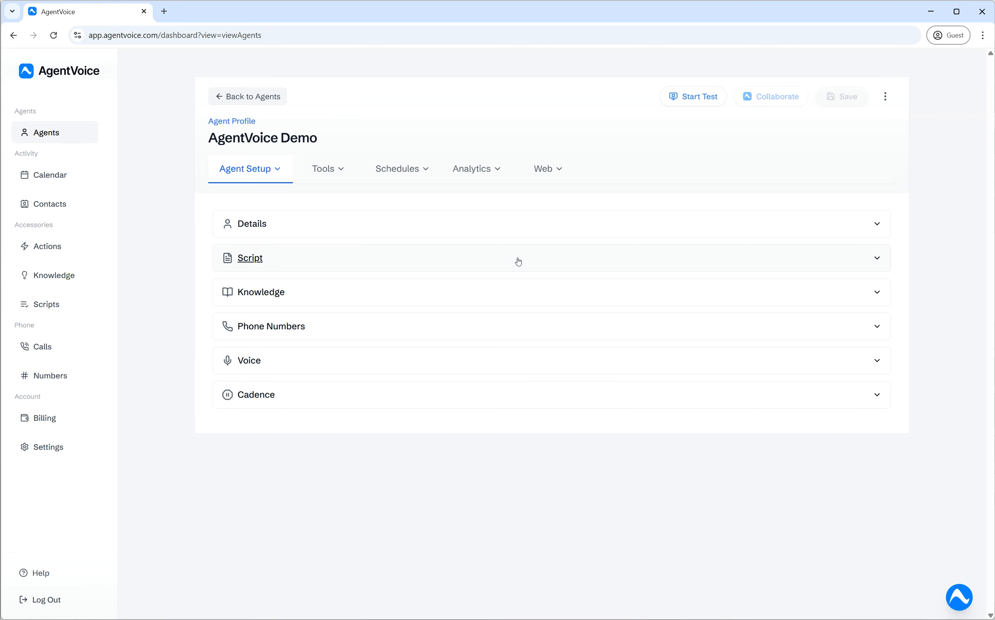